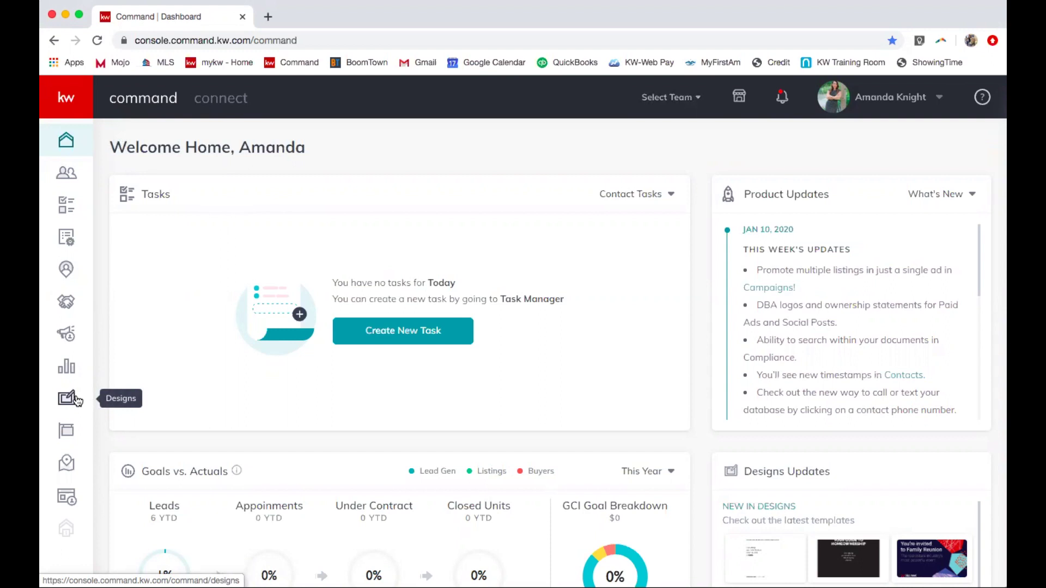
Create a new Social design from the Designs page and continue to the template gallery.
{"action": "left_click", "coordinate": [77, 401]}
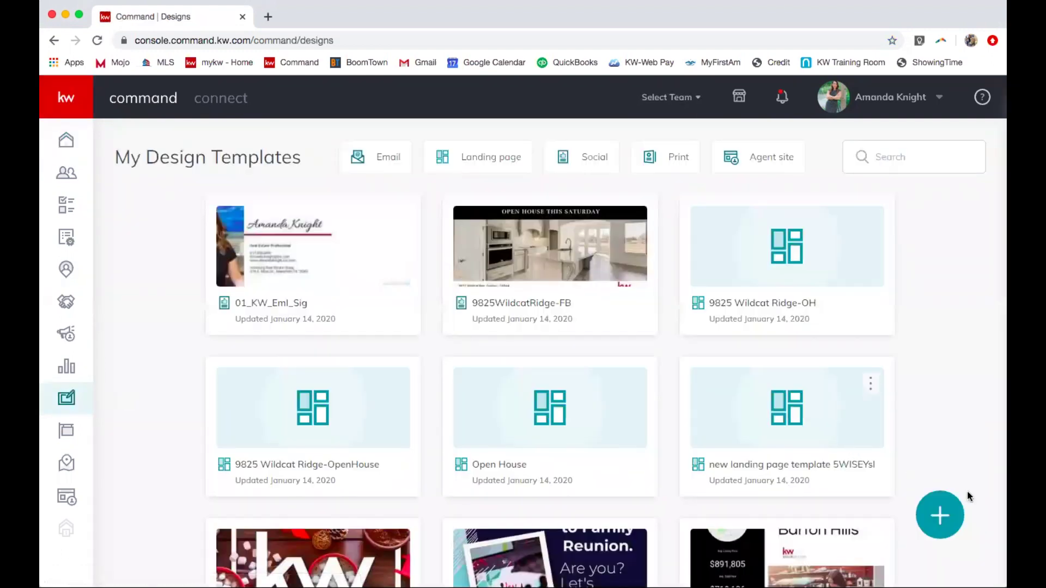
{"action": "left_click", "coordinate": [950, 513]}
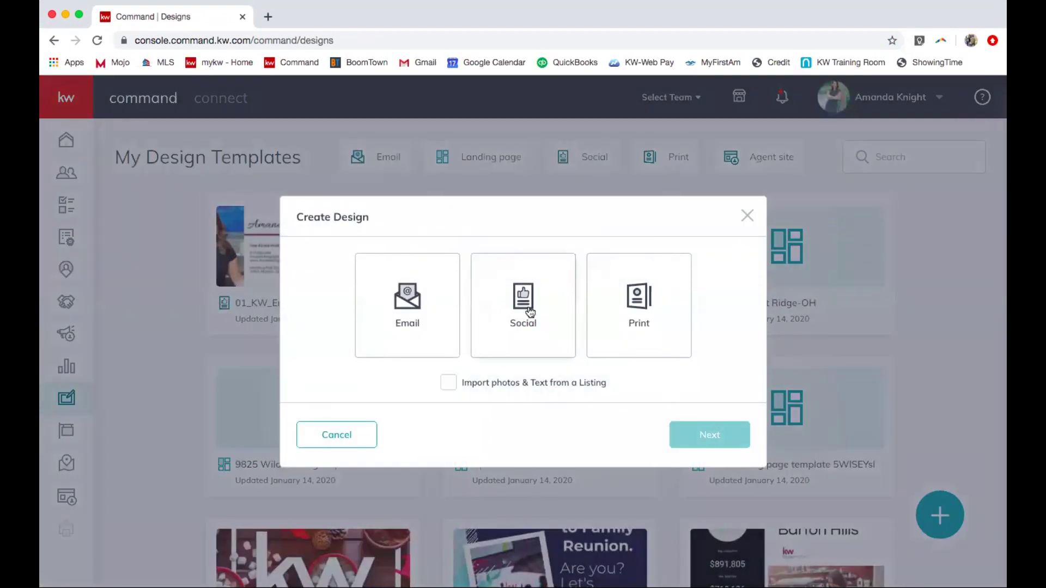
{"action": "left_click", "coordinate": [530, 312]}
{"action": "left_click", "coordinate": [727, 439]}
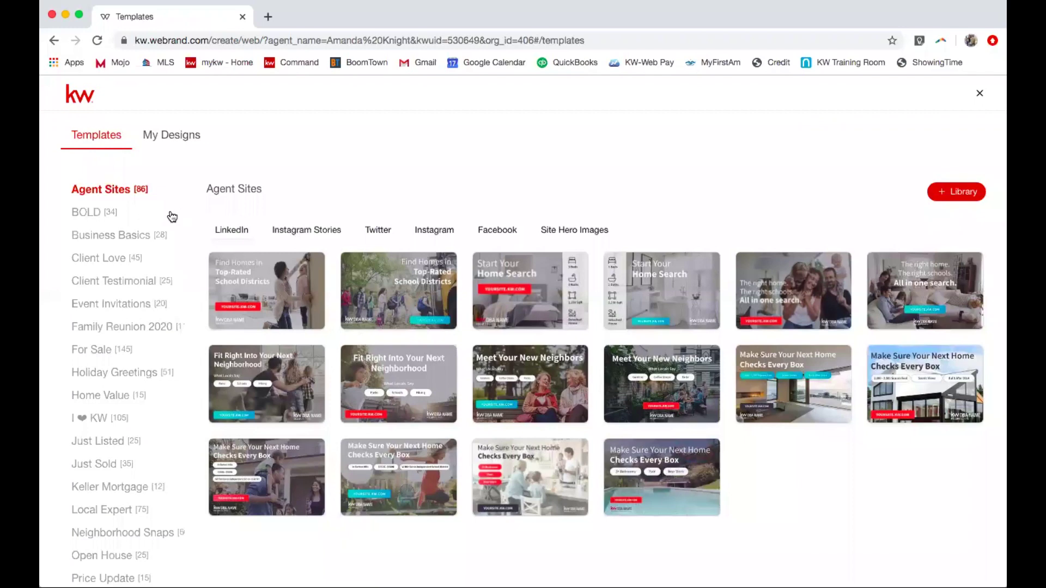
Open the 01_KW_Eml_Sig template from Business Basics > Email Signatures for editing.
{"action": "left_click", "coordinate": [141, 238]}
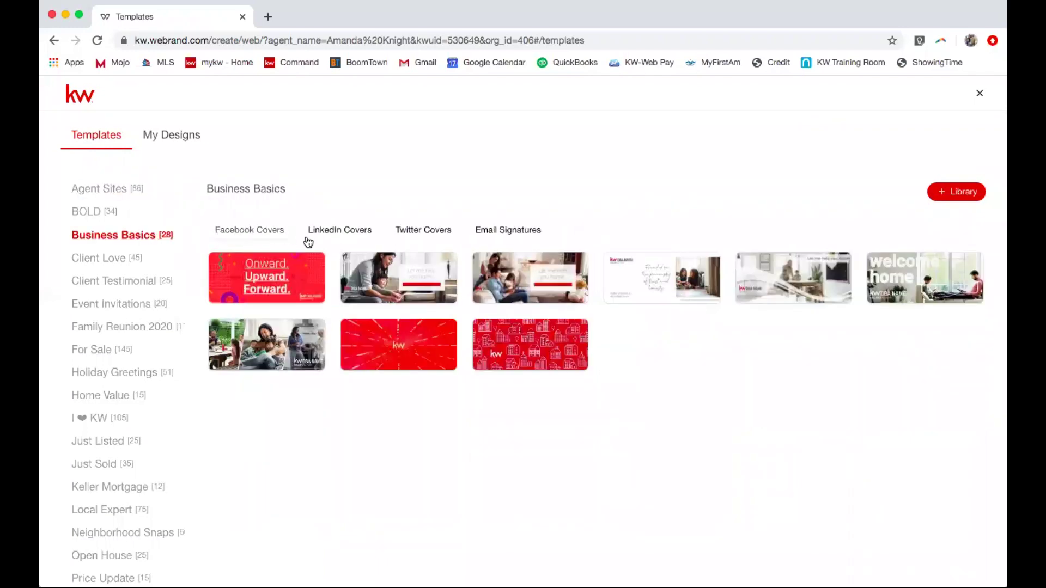
{"action": "left_click", "coordinate": [490, 234]}
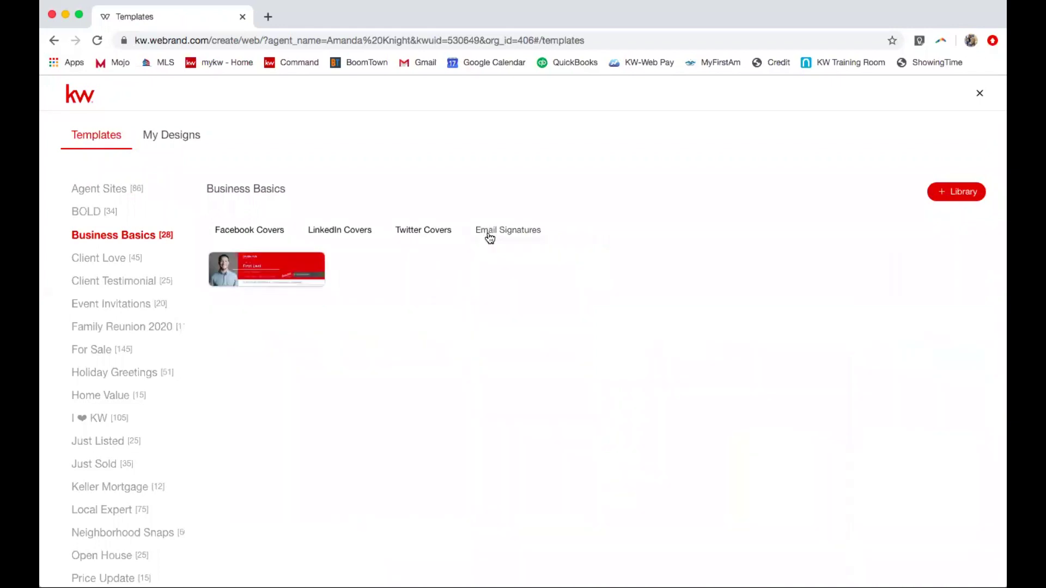
{"action": "mouse_move", "coordinate": [273, 264]}
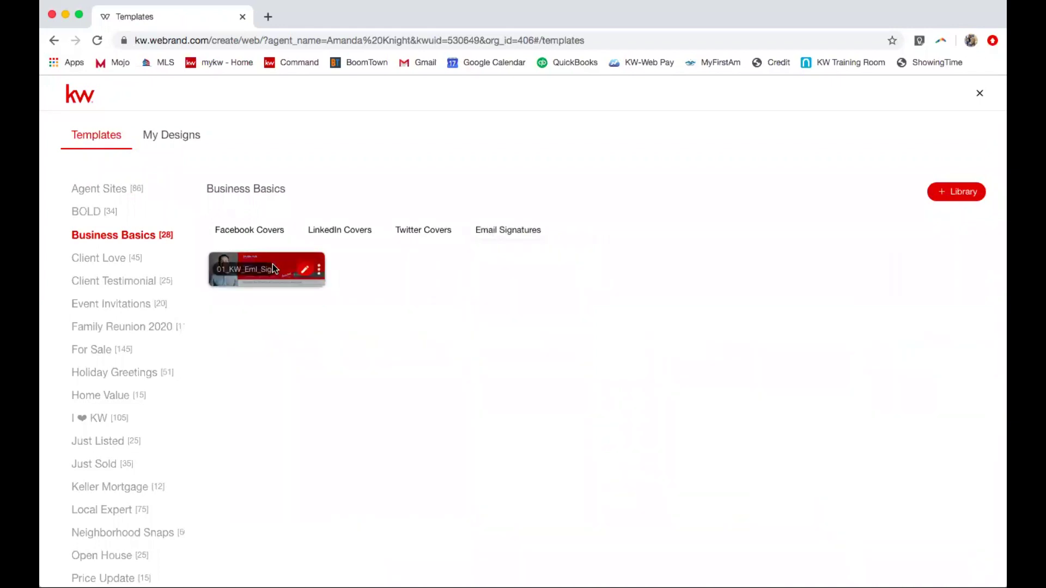
{"action": "left_click", "coordinate": [303, 274]}
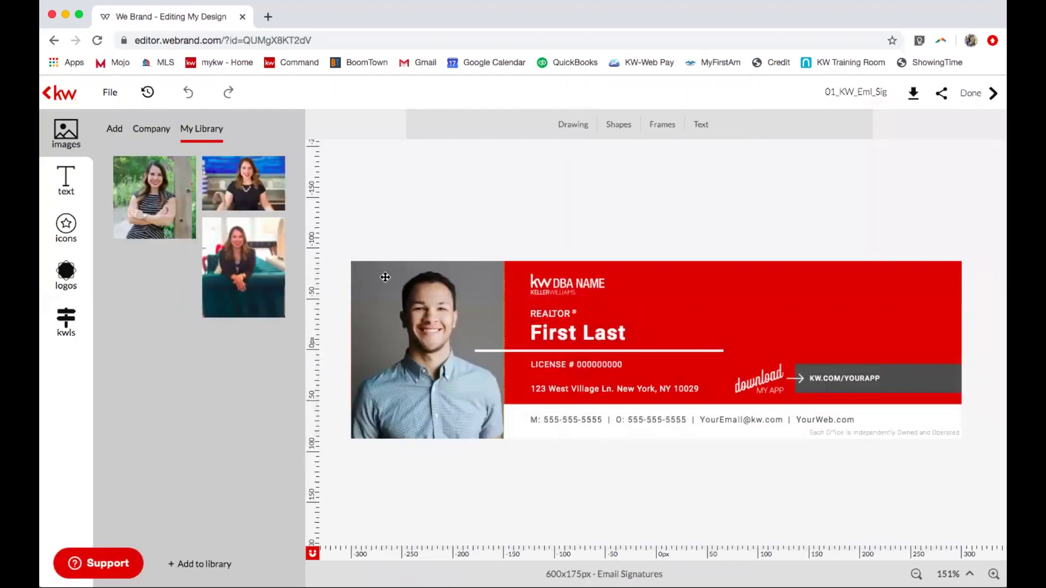
Replace the sample headshot with the agent's photo from My Library.
{"action": "left_click", "coordinate": [430, 298]}
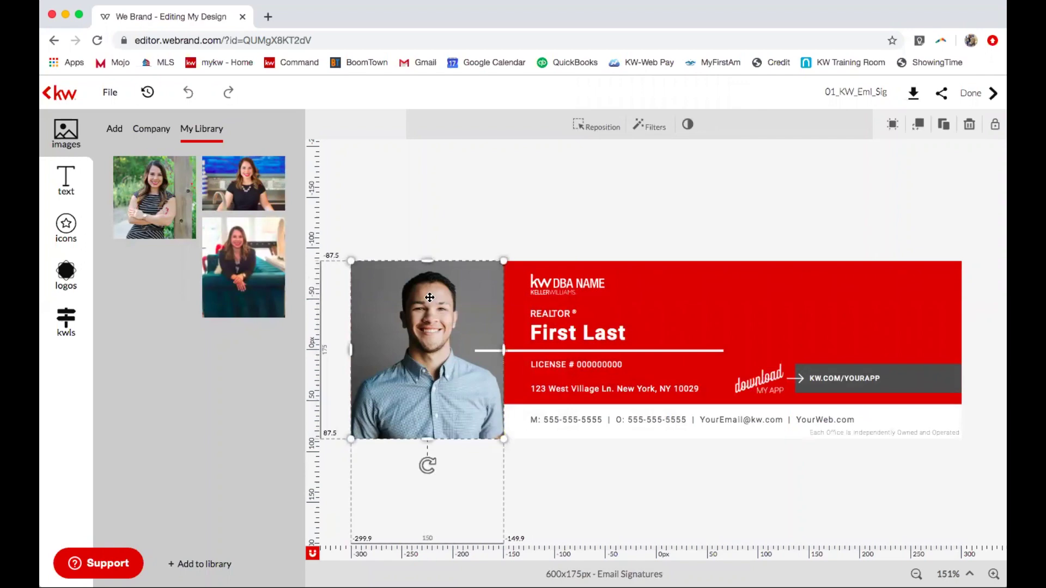
{"action": "mouse_move", "coordinate": [167, 204]}
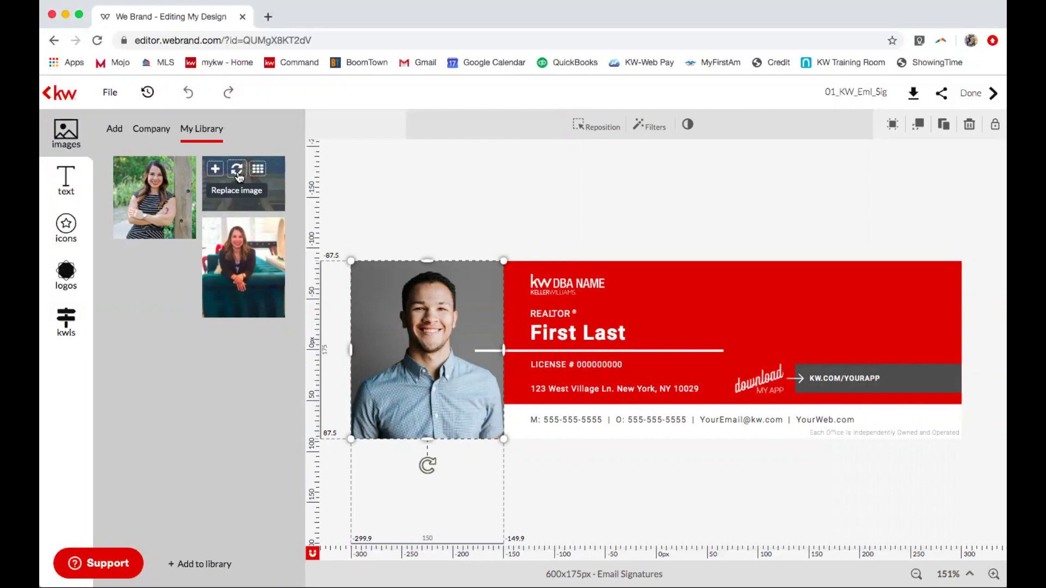
{"action": "left_click", "coordinate": [237, 170]}
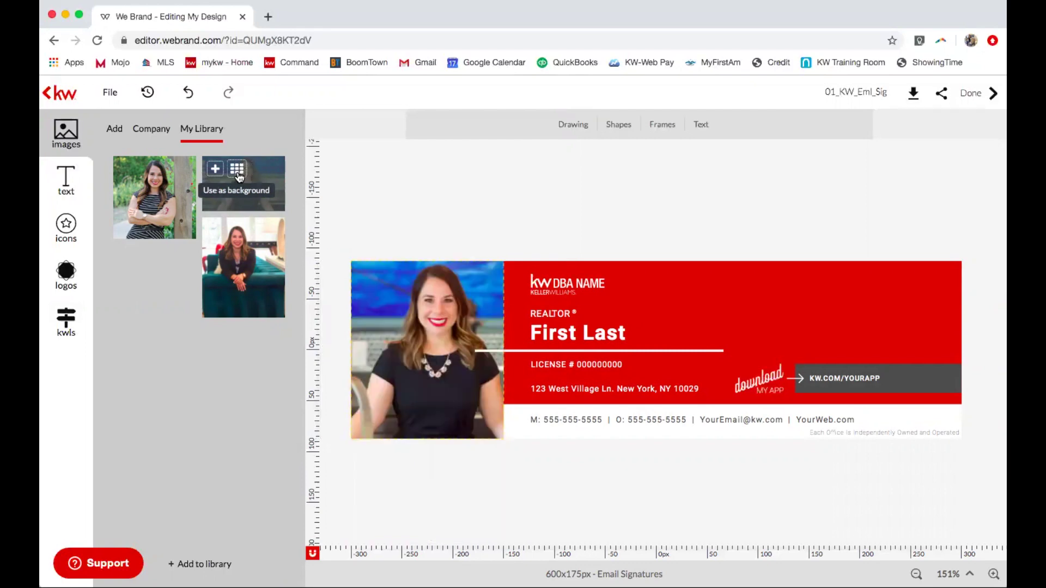
Shift the new photo slightly left inside its frame and confirm the position.
{"action": "double_click", "coordinate": [432, 296]}
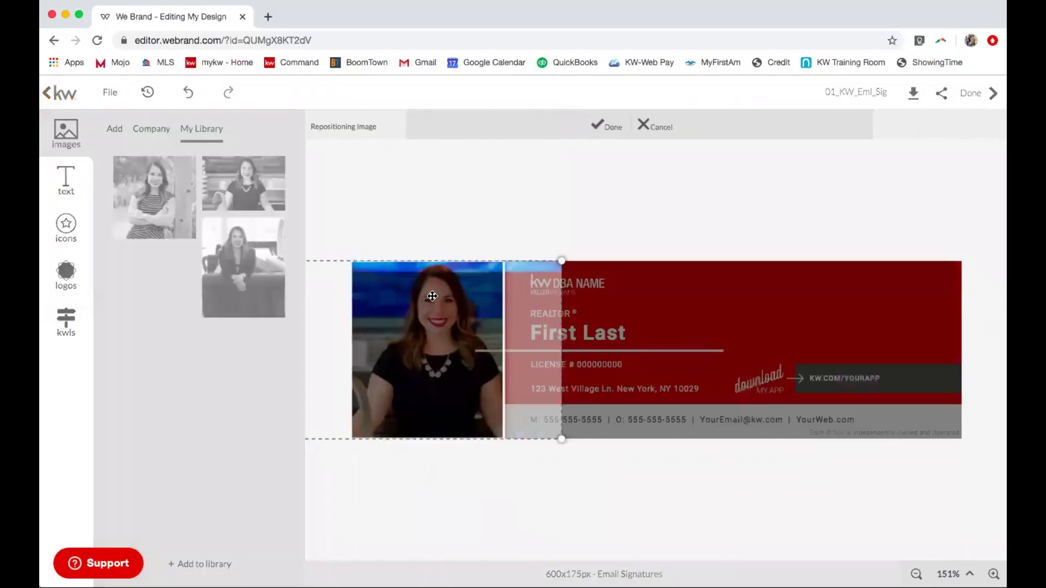
{"action": "left_click_drag", "start_coordinate": [432, 299], "coordinate": [422, 301]}
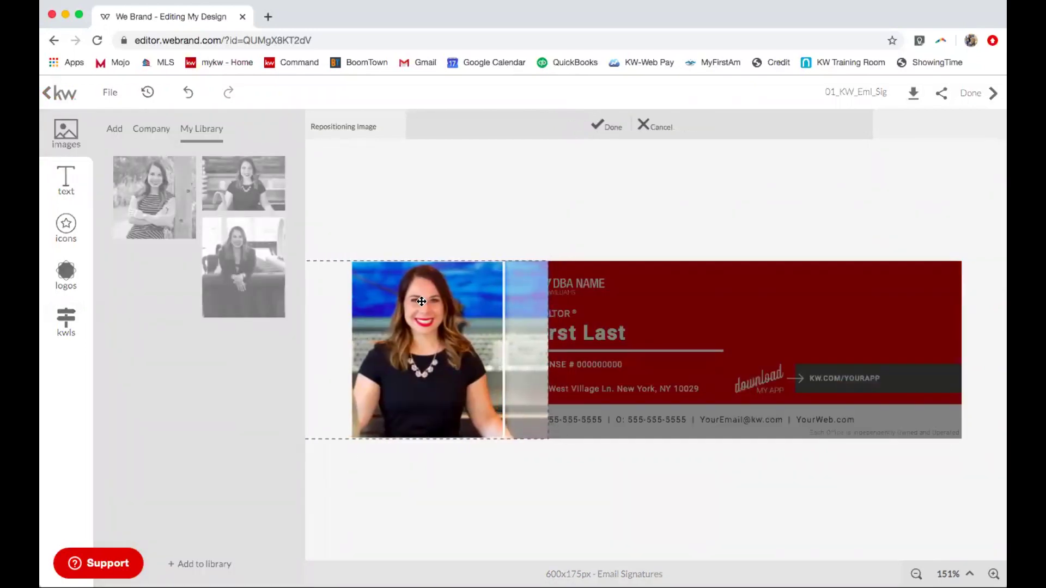
{"action": "left_click_drag", "start_coordinate": [421, 302], "coordinate": [421, 302]}
{"action": "left_click", "coordinate": [614, 131]}
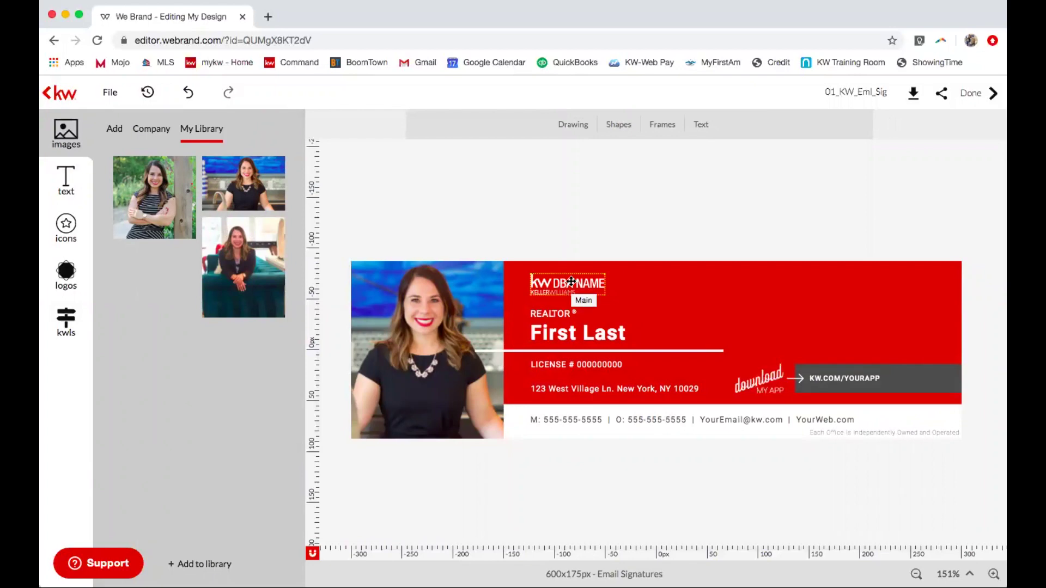
Swap the KW DBA NAME logo for a Keller Williams logo from the company KW logo folder.
{"action": "left_click", "coordinate": [571, 282]}
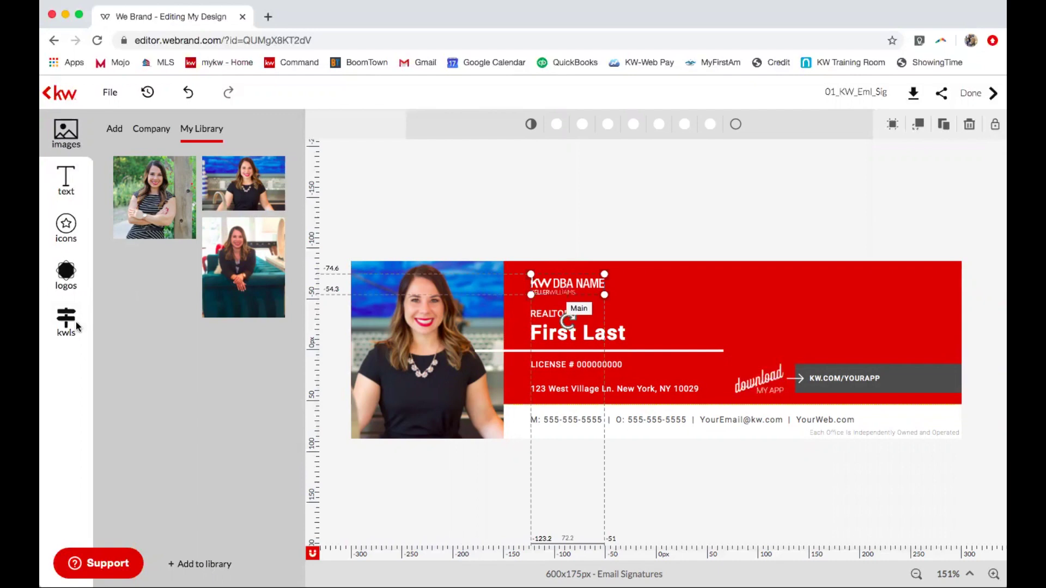
{"action": "left_click", "coordinate": [61, 281]}
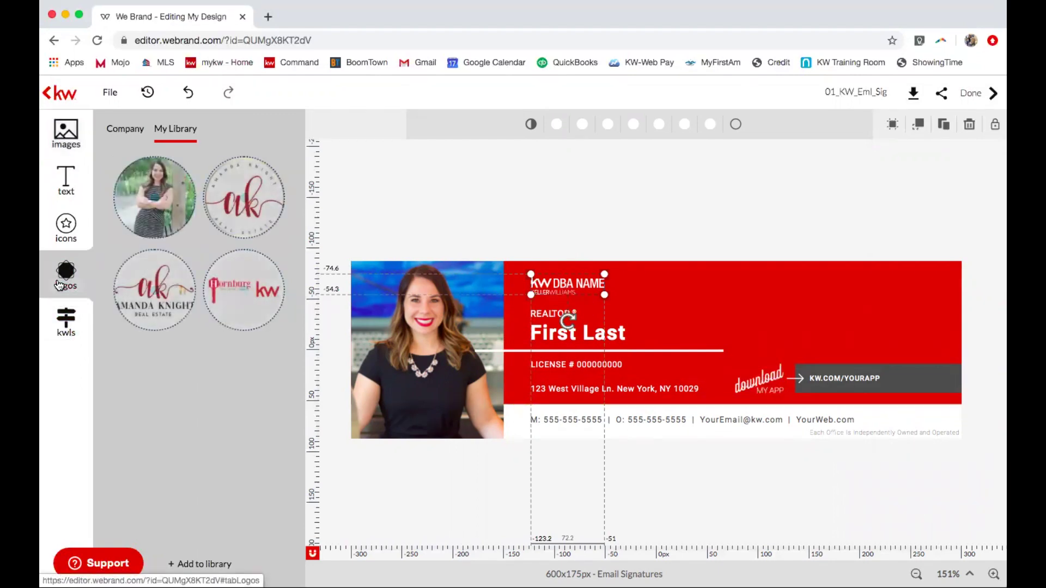
{"action": "mouse_move", "coordinate": [256, 303]}
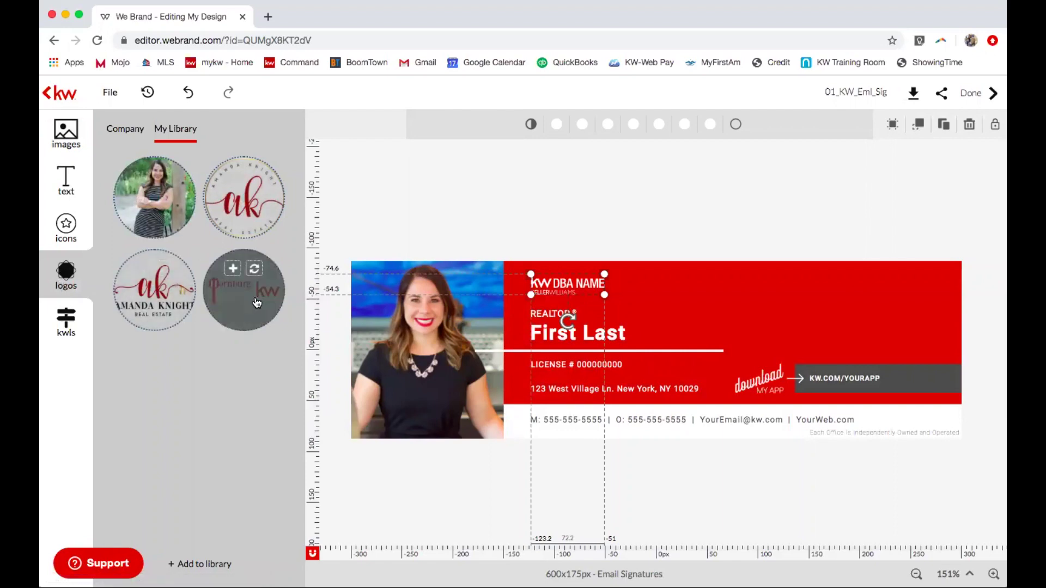
{"action": "left_click", "coordinate": [126, 130]}
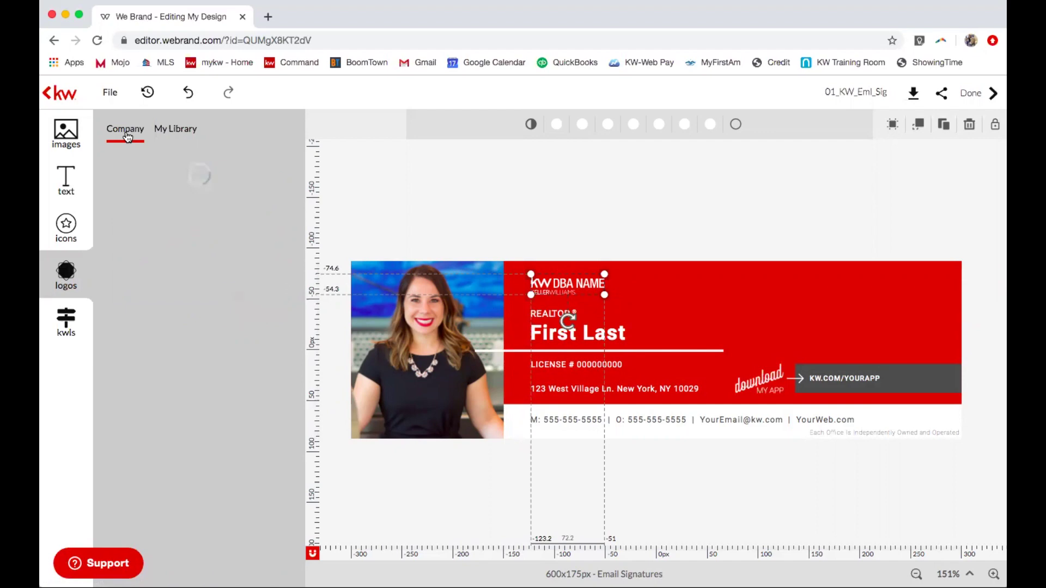
{"action": "left_click", "coordinate": [143, 197]}
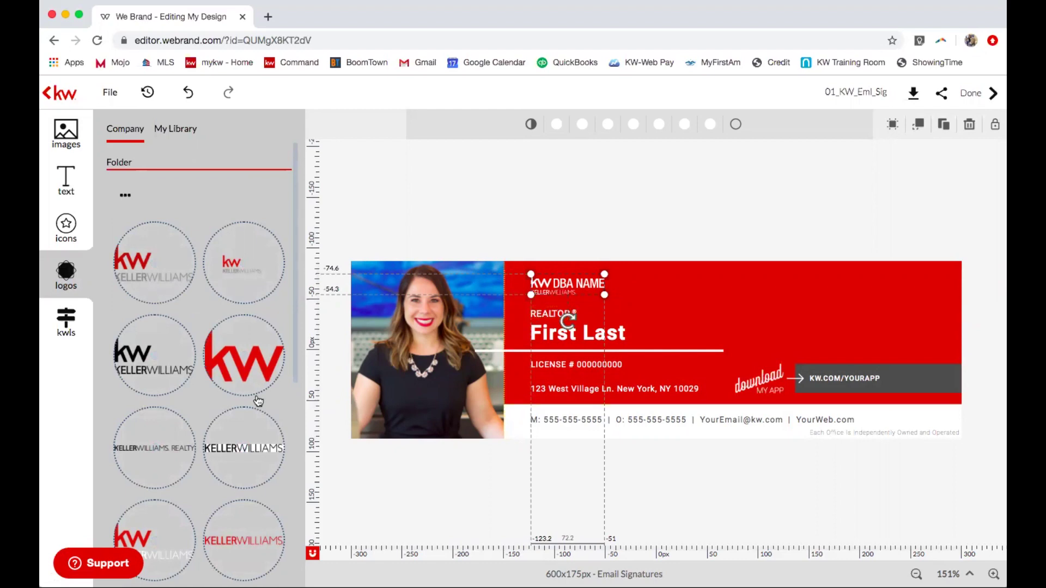
{"action": "scroll", "coordinate": [259, 402], "scroll_direction": "down", "scroll_amount": 2}
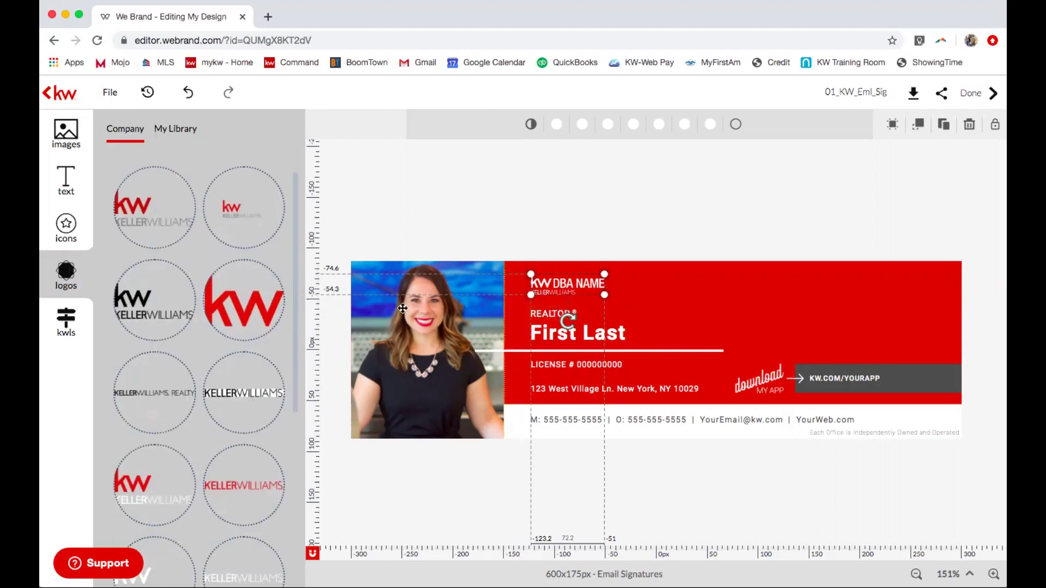
{"action": "left_click", "coordinate": [564, 284]}
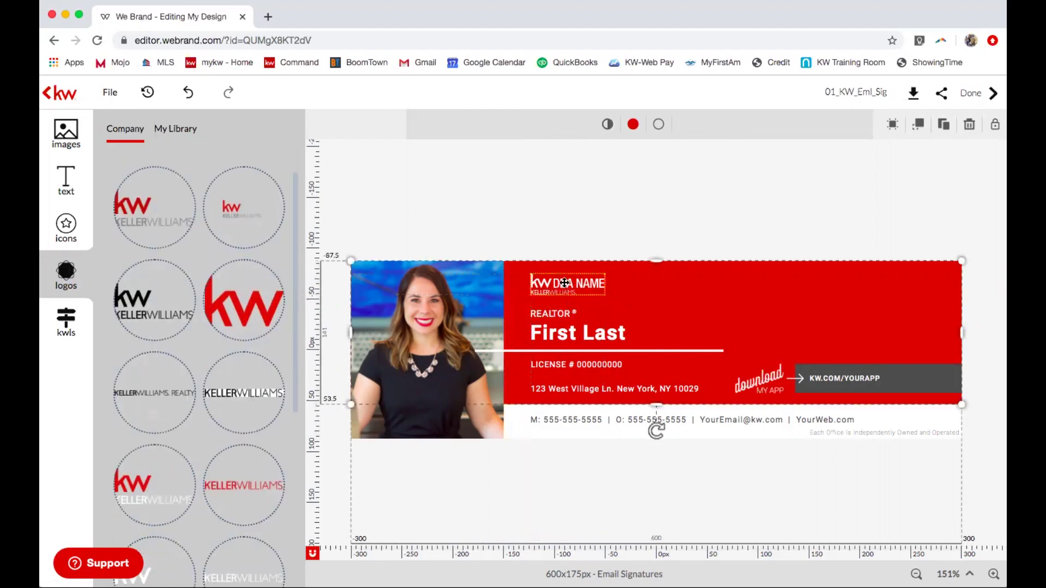
{"action": "left_click", "coordinate": [564, 283]}
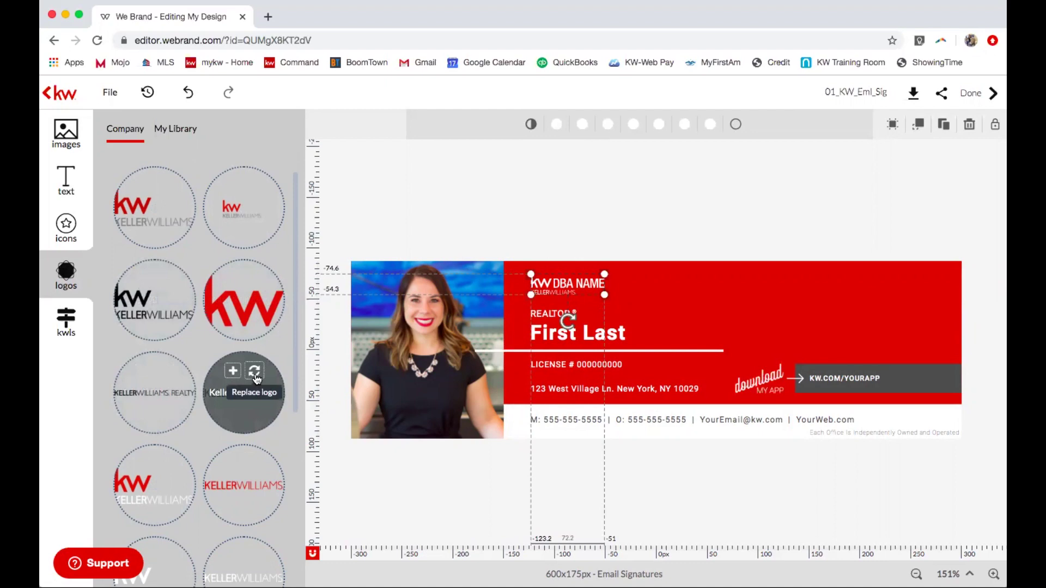
{"action": "left_click", "coordinate": [254, 372]}
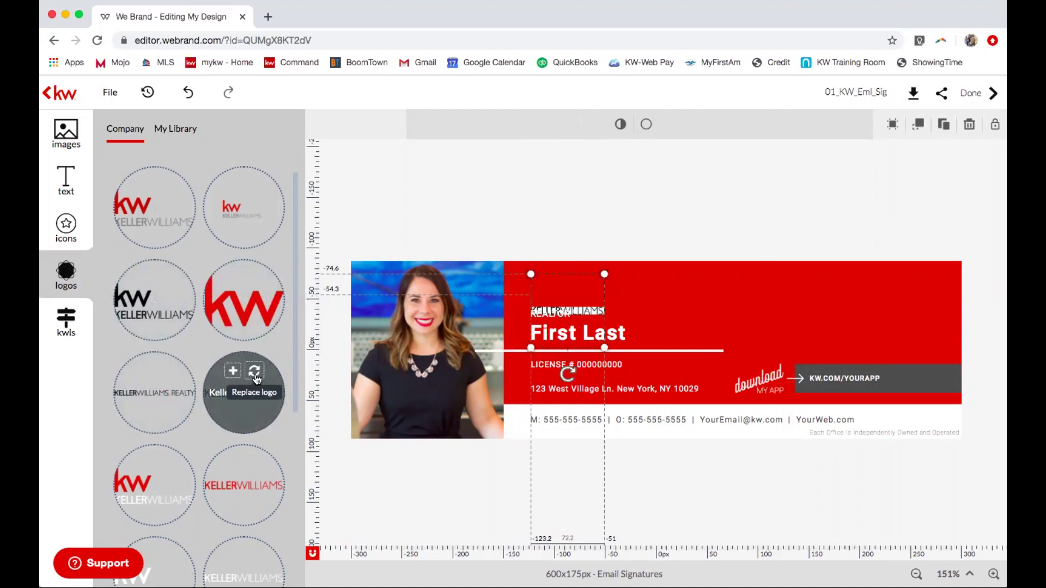
{"action": "left_click", "coordinate": [165, 373]}
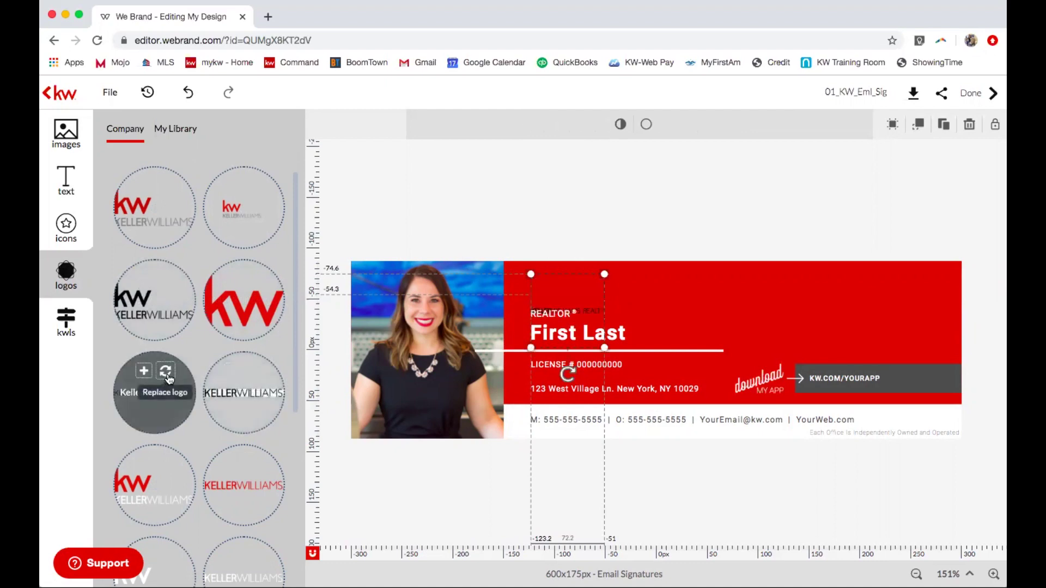
Shrink the kw logo and place it just above the REALTOR title.
{"action": "left_click_drag", "start_coordinate": [592, 302], "coordinate": [619, 288]}
{"action": "mouse_move", "coordinate": [157, 296]}
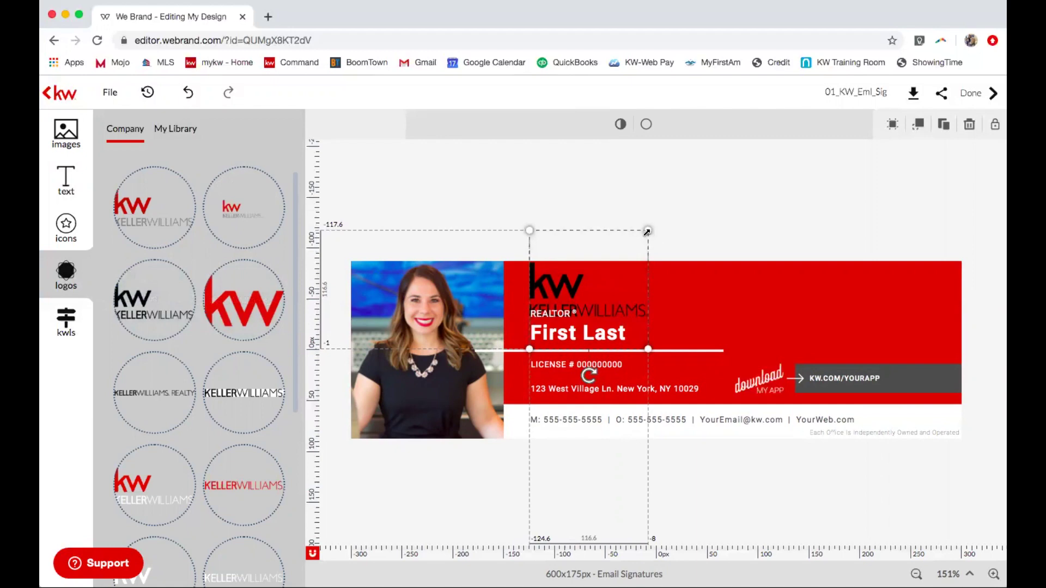
{"action": "left_click_drag", "start_coordinate": [629, 247], "coordinate": [612, 266]}
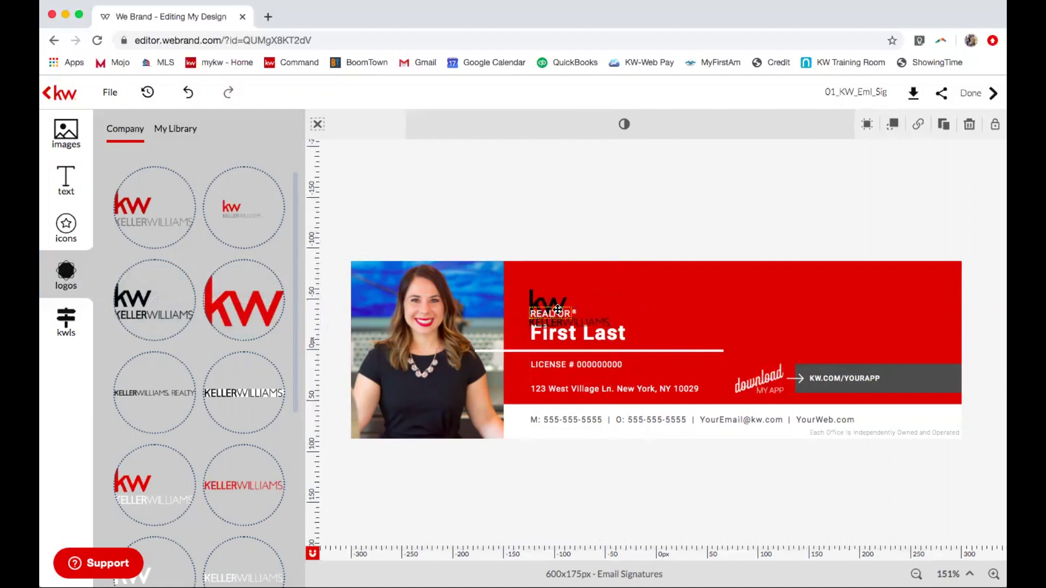
{"action": "left_click_drag", "start_coordinate": [557, 300], "coordinate": [557, 279]}
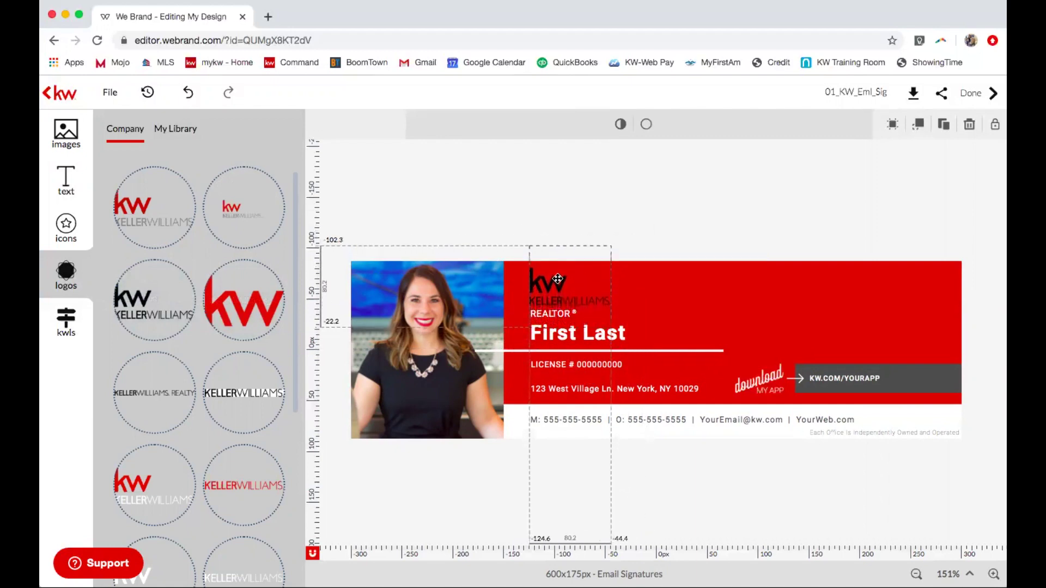
{"action": "left_click", "coordinate": [637, 227]}
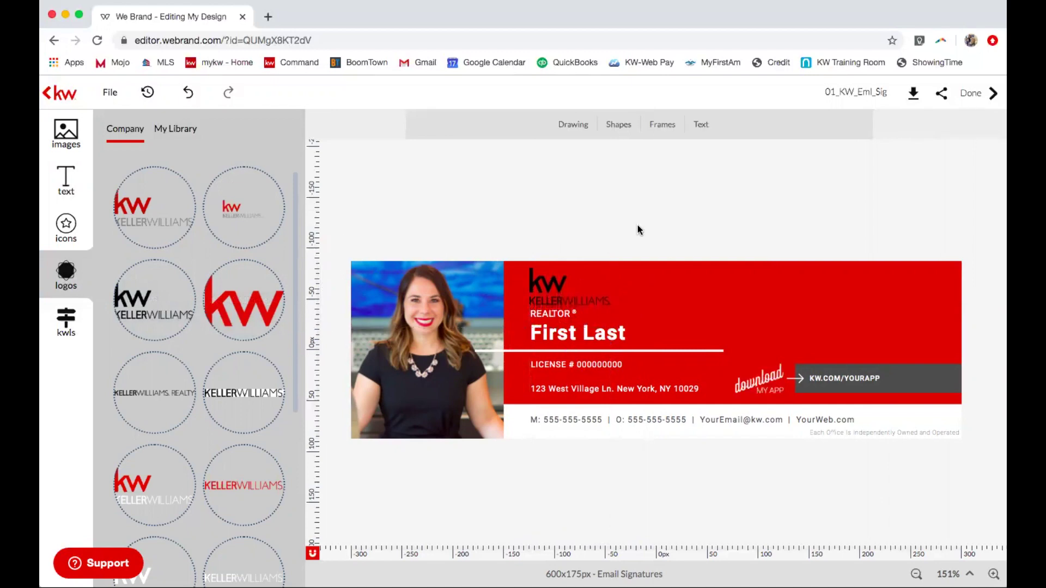
Replace the First Last placeholder with the agent's full name.
{"action": "left_click", "coordinate": [606, 333]}
{"action": "double_click", "coordinate": [605, 333]}
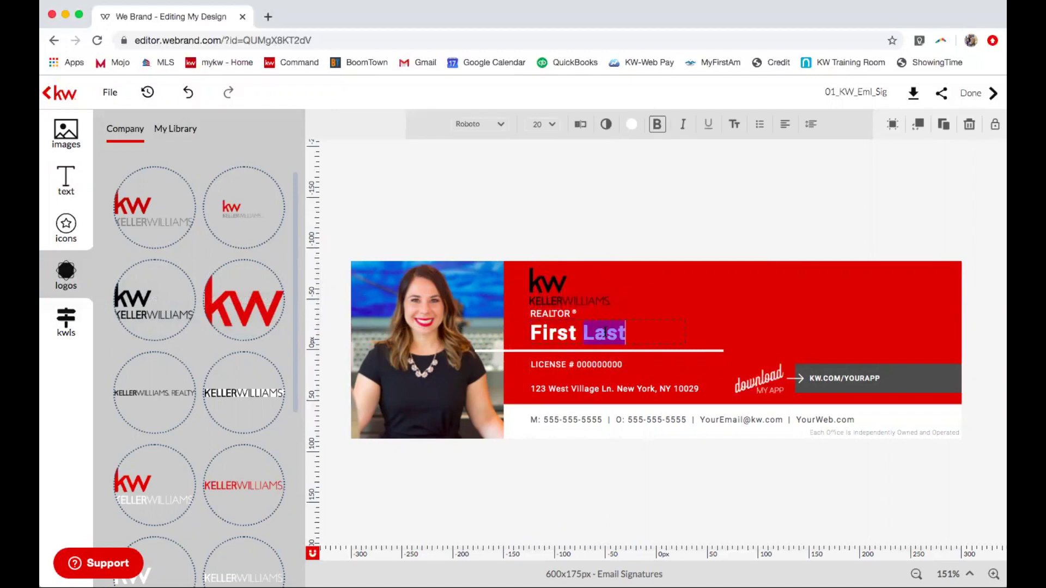
{"action": "key", "text": "ctrl+a"}
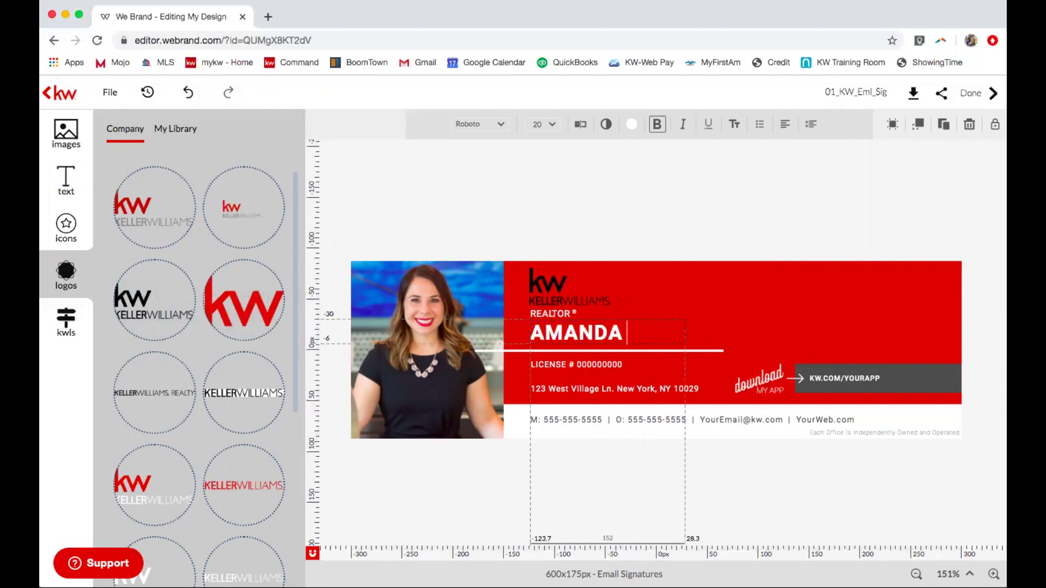
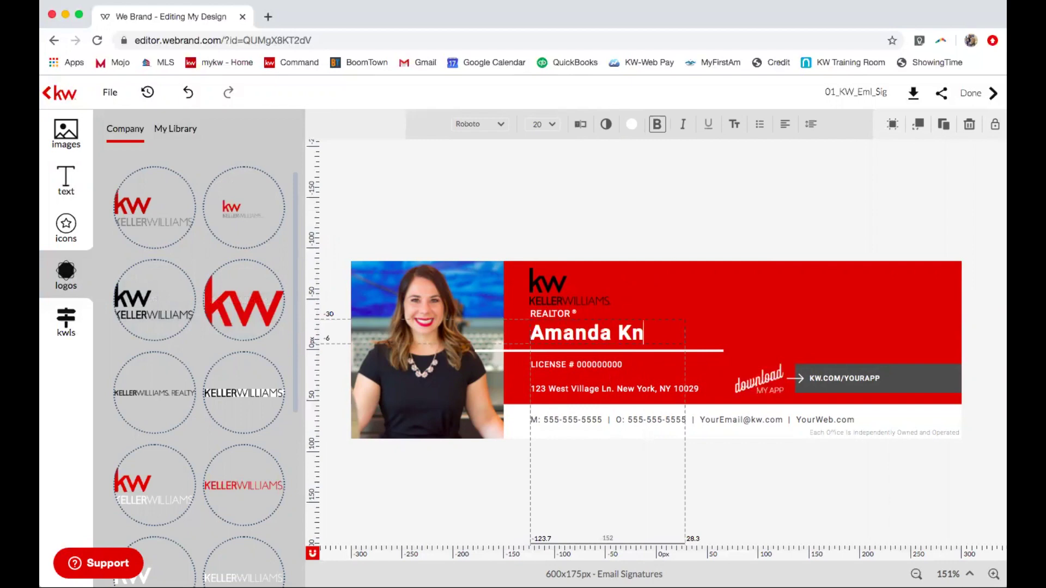
Fill in the agent's license number and office street address.
{"action": "left_click", "coordinate": [592, 366]}
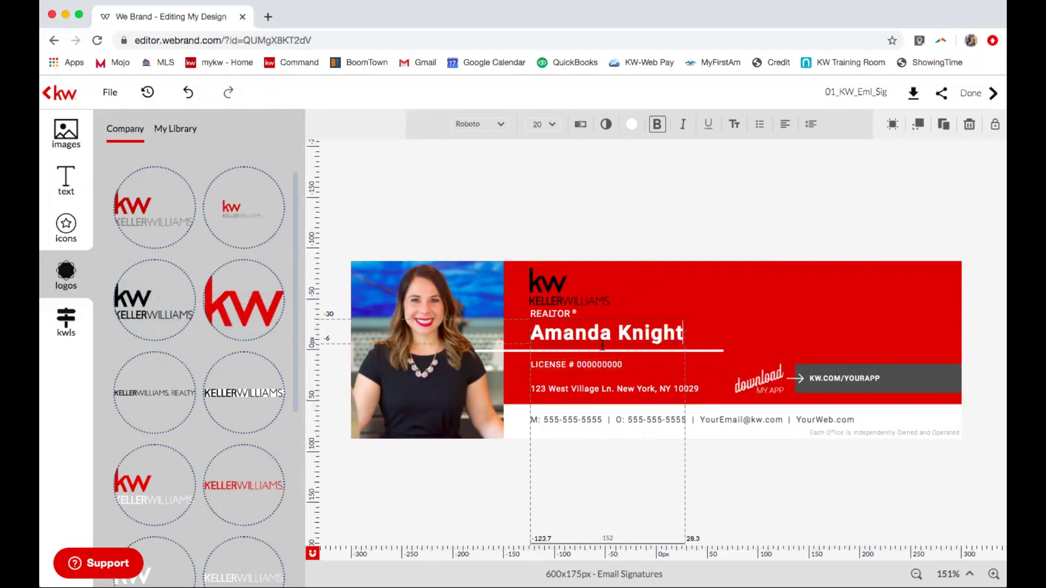
{"action": "left_click", "coordinate": [591, 366]}
{"action": "double_click", "coordinate": [591, 367]}
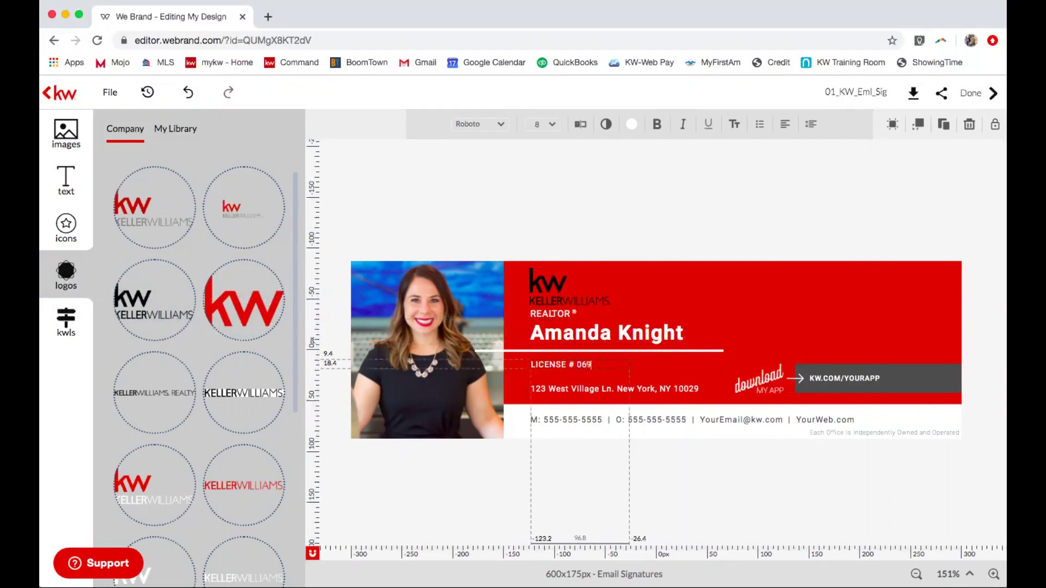
{"action": "left_click", "coordinate": [677, 388]}
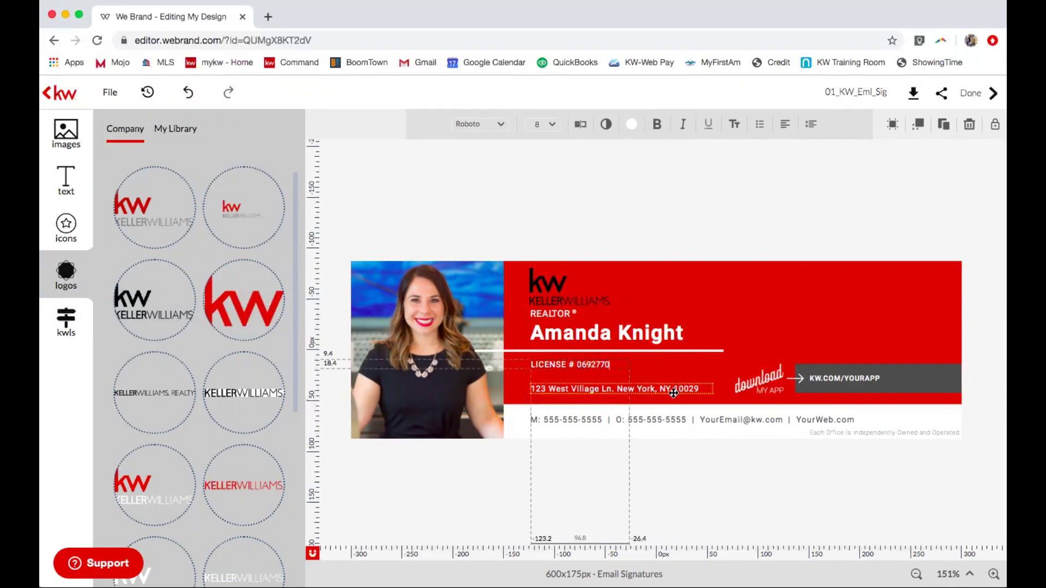
{"action": "left_click", "coordinate": [677, 389]}
{"action": "triple_click", "coordinate": [677, 388]}
{"action": "type", "text": "31"}
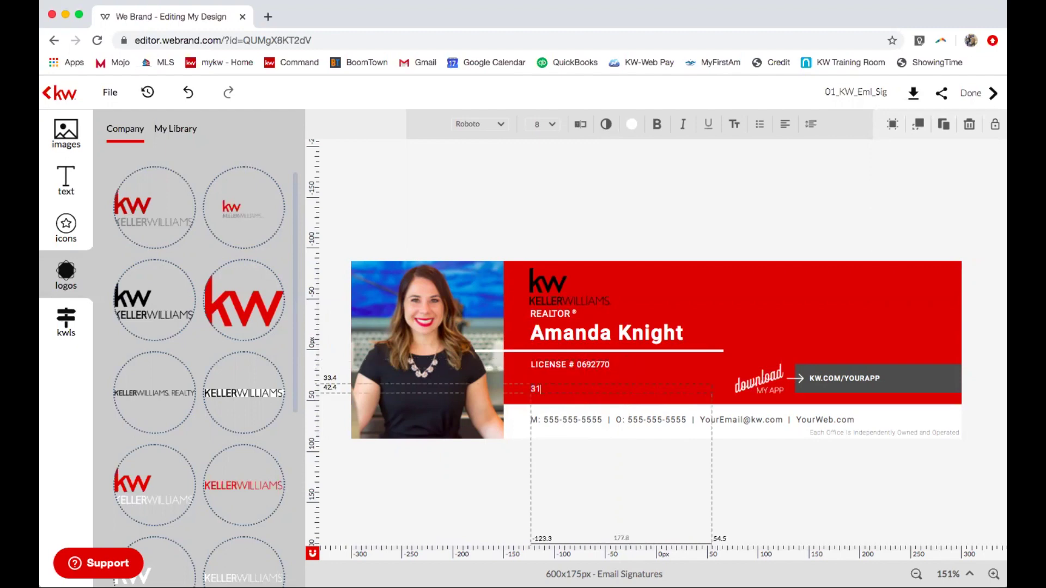
{"action": "type", "text": "6 S. Main Street, Mansfield 76063"}
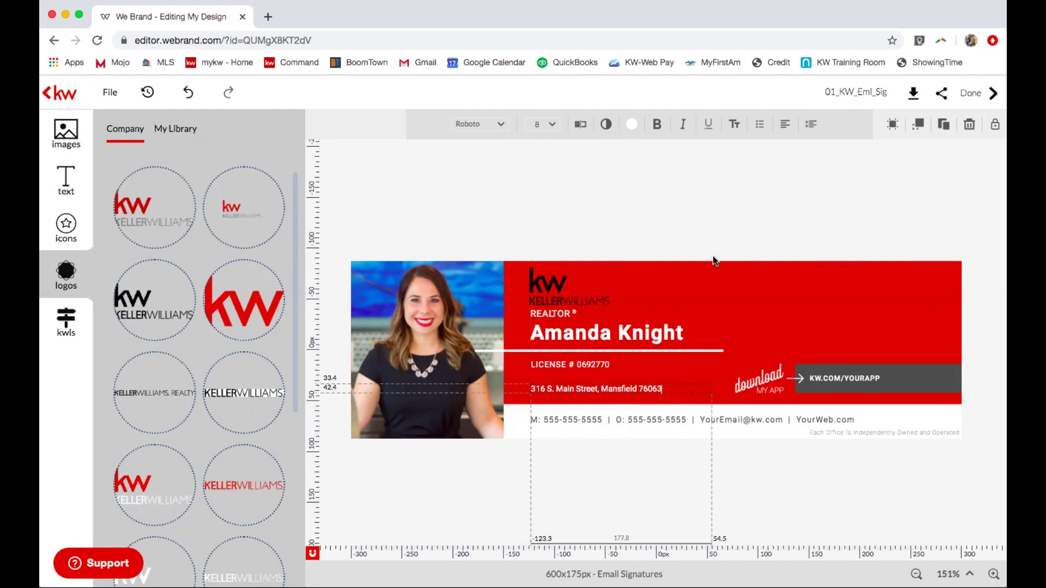
Replace the placeholder mobile and office phone numbers with the agent's numbers.
{"action": "left_click", "coordinate": [558, 420]}
{"action": "key", "text": "super+shift+Left"}
{"action": "left_click", "coordinate": [578, 414]}
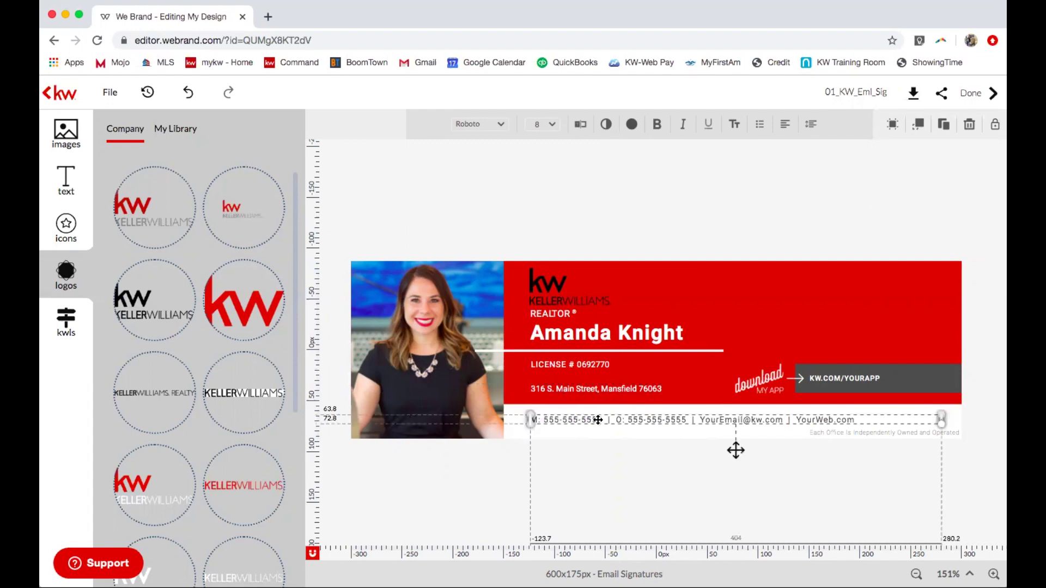
{"action": "left_click_drag", "start_coordinate": [603, 419], "coordinate": [546, 420]}
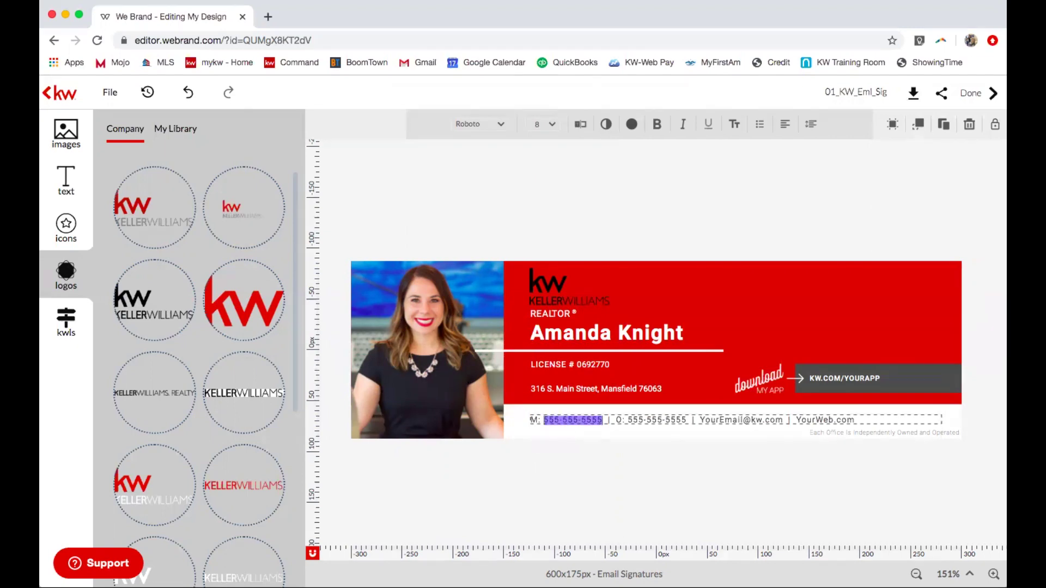
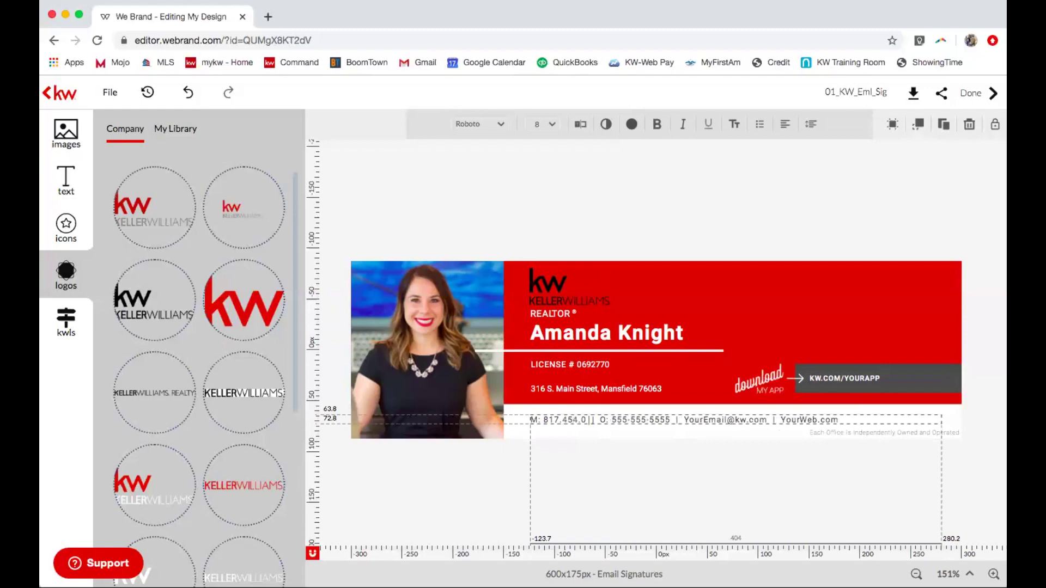
{"action": "double_click", "coordinate": [675, 420]}
{"action": "left_click", "coordinate": [681, 419]}
{"action": "left_click_drag", "start_coordinate": [687, 419], "coordinate": [630, 420]}
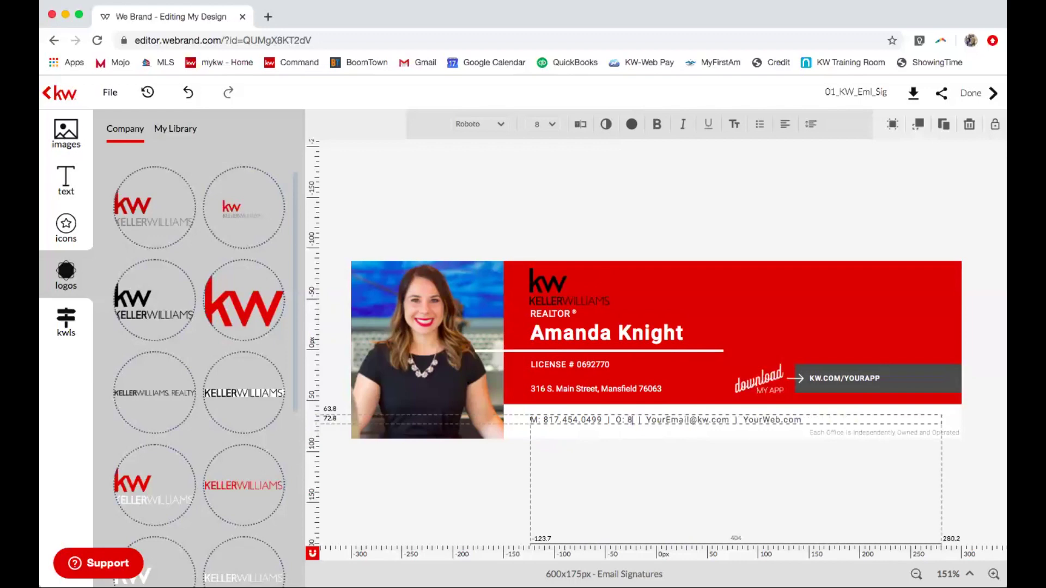
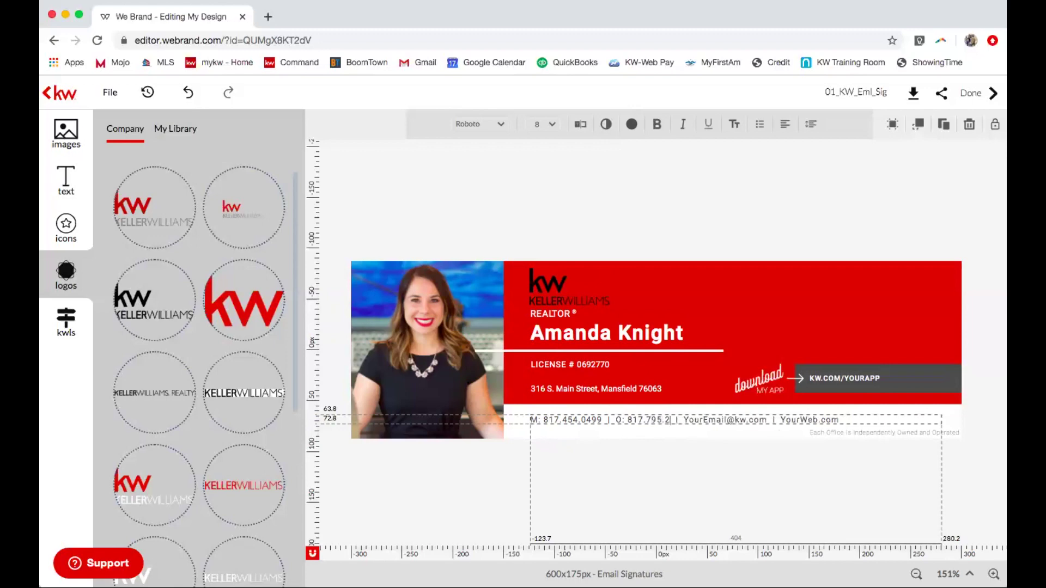
Replace the YourEmail and YourWeb placeholders with the agent's email name and website.
{"action": "double_click", "coordinate": [739, 420]}
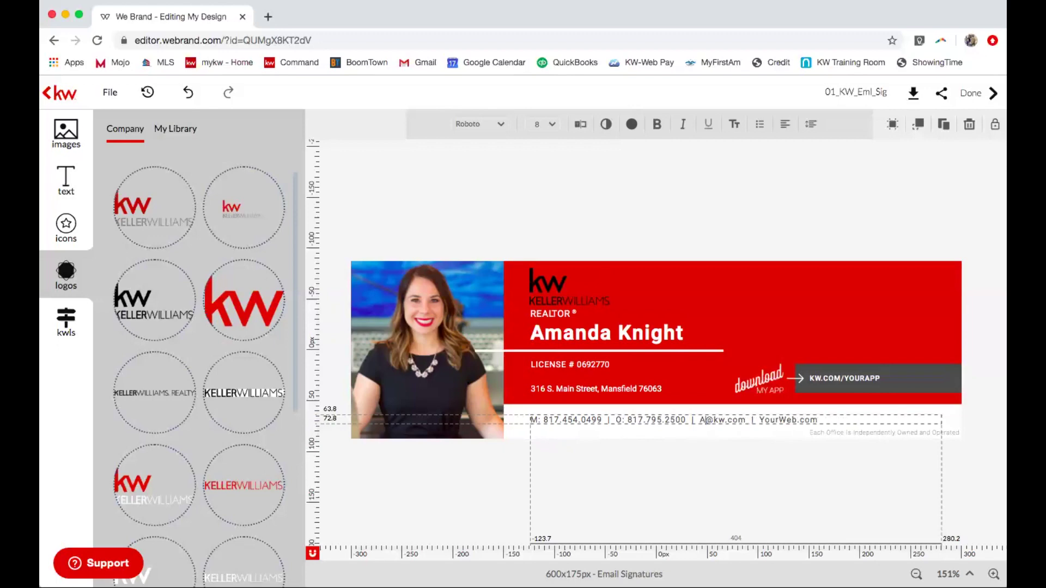
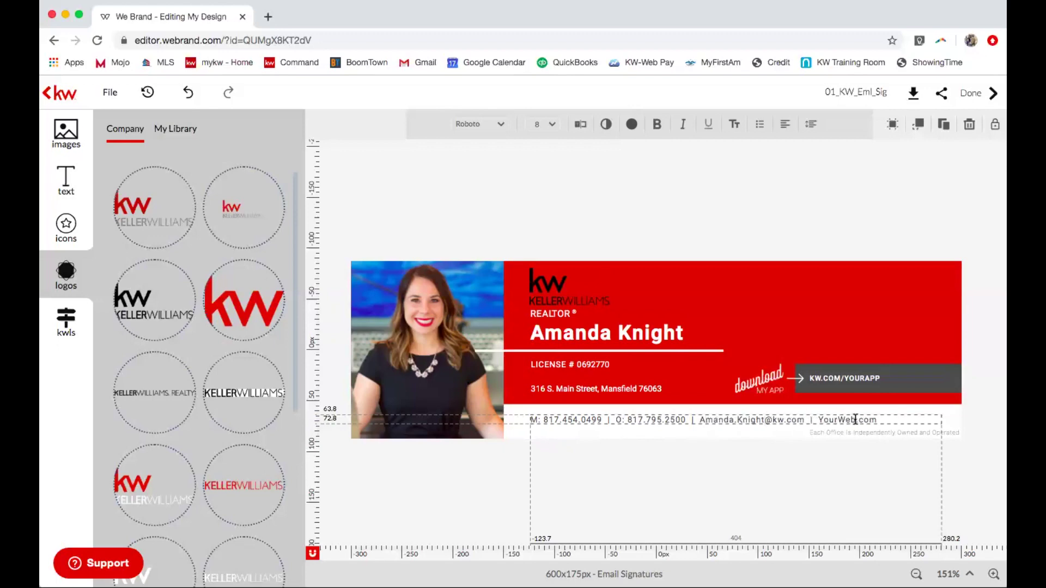
{"action": "double_click", "coordinate": [834, 419]}
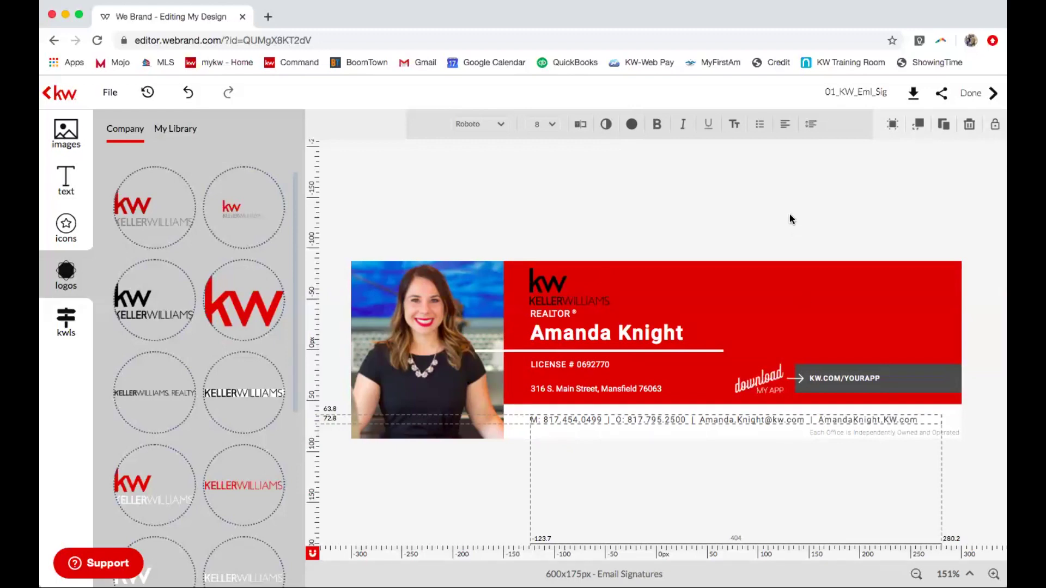
{"action": "left_click", "coordinate": [736, 449]}
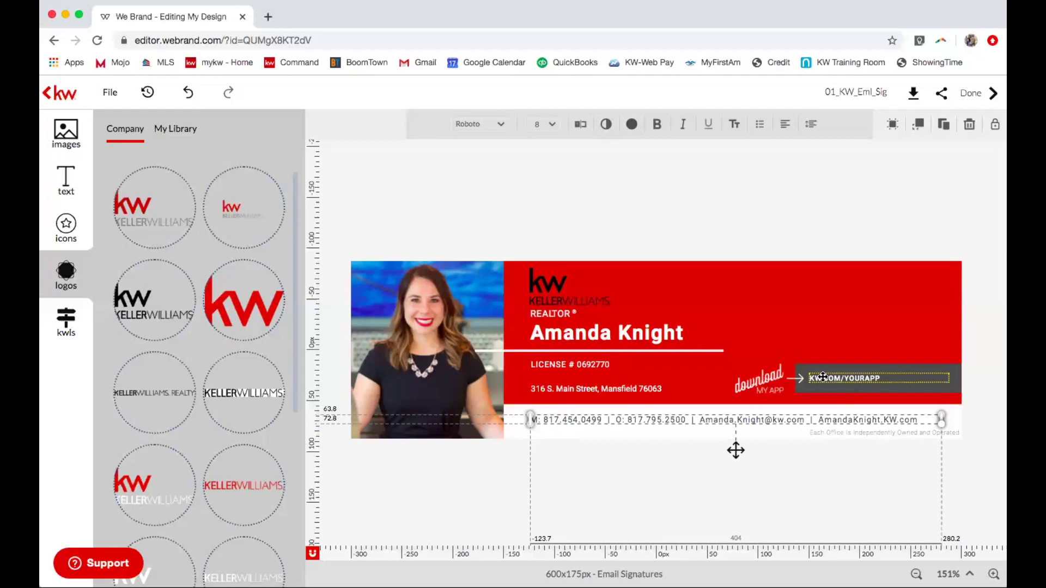
{"action": "left_click", "coordinate": [823, 377]}
Replace YOURAPP in the KW.COM/ link with the agent's app code.
{"action": "left_click", "coordinate": [872, 378]}
{"action": "double_click", "coordinate": [873, 377]}
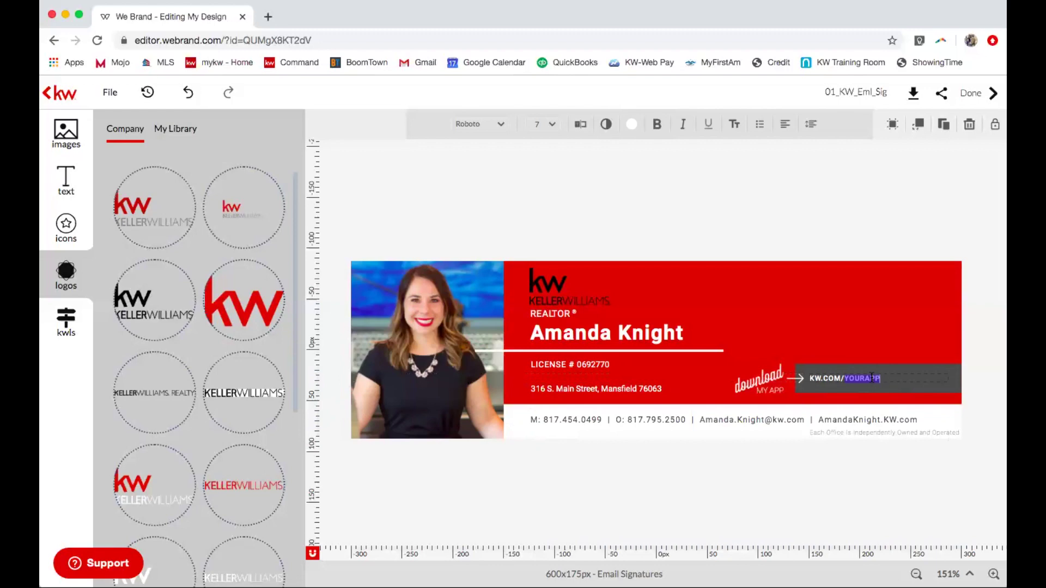
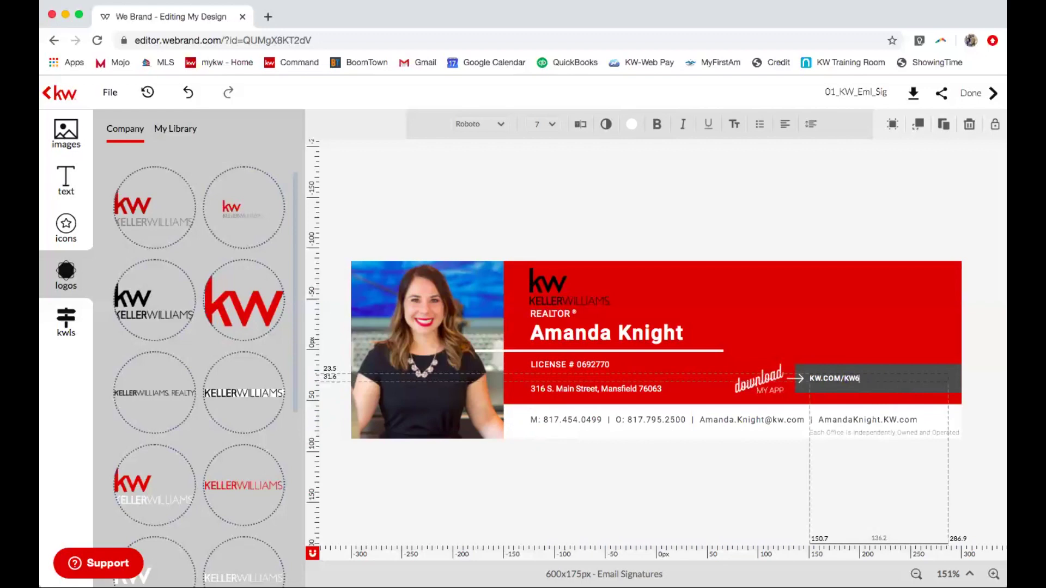
{"action": "left_click", "coordinate": [834, 247]}
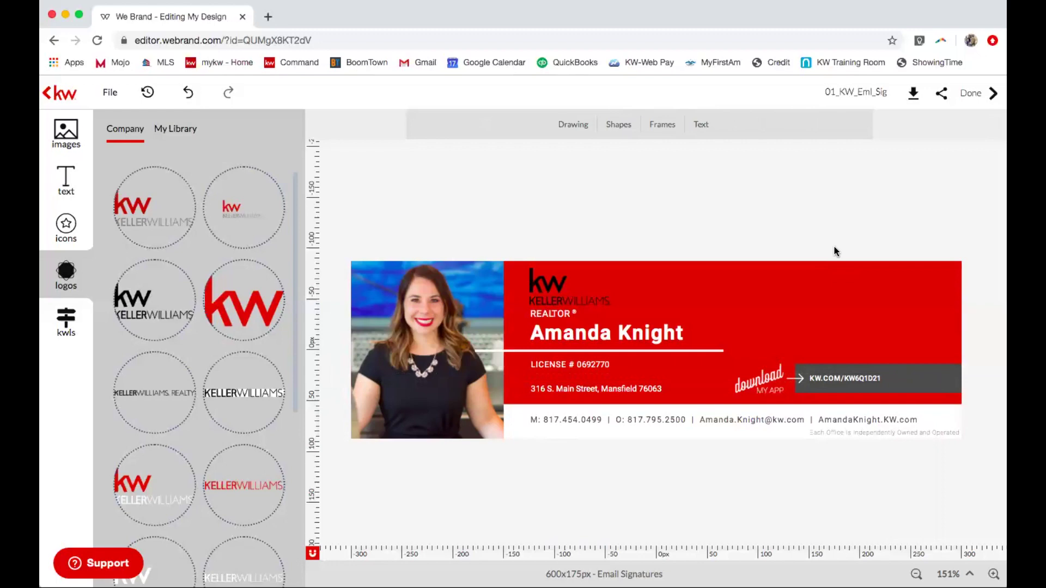
Rename the design to the agent's name followed by '-EmailSignature'.
{"action": "double_click", "coordinate": [850, 90]}
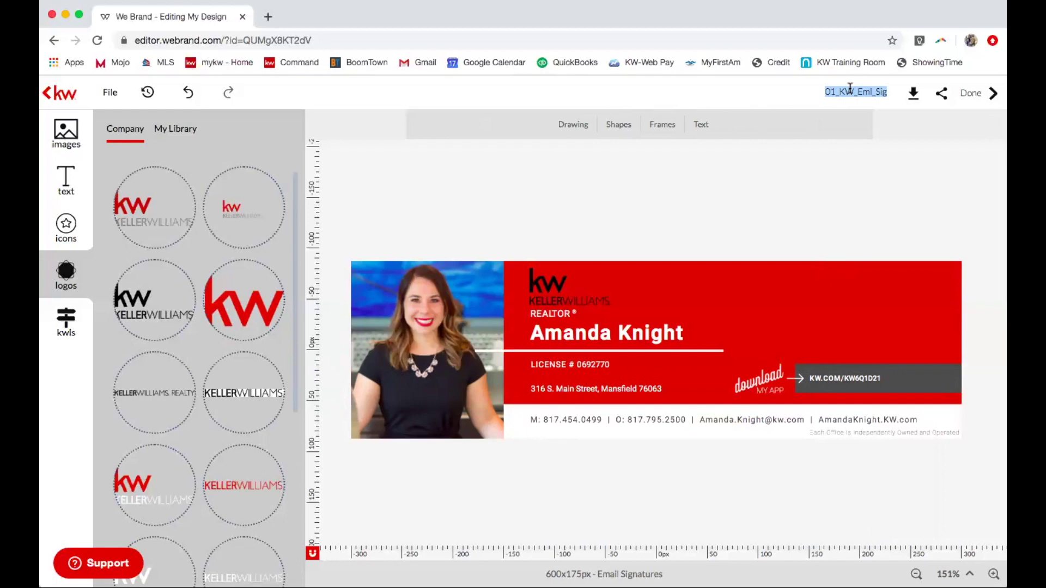
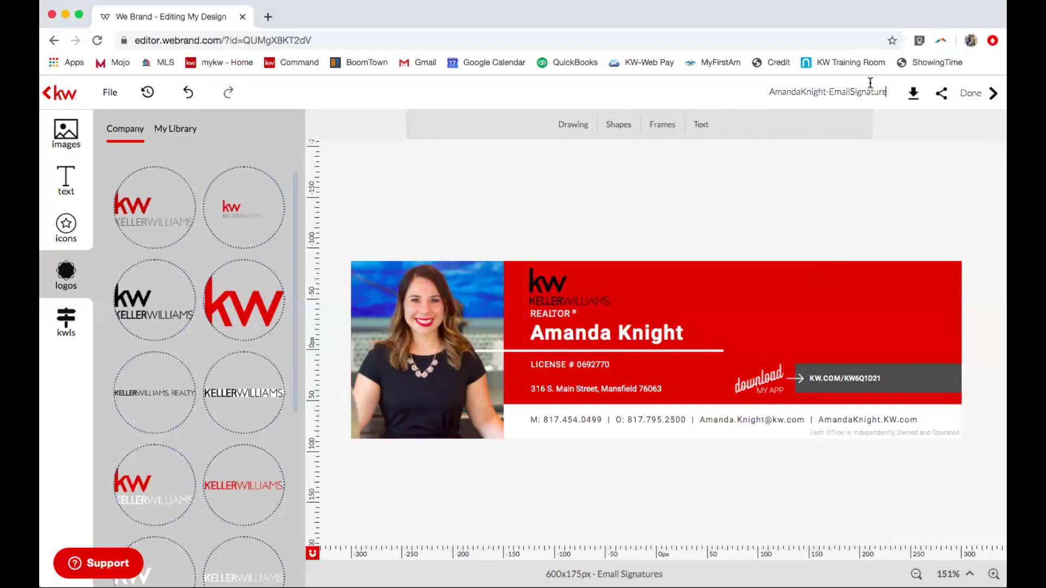
{"action": "key", "text": "Return"}
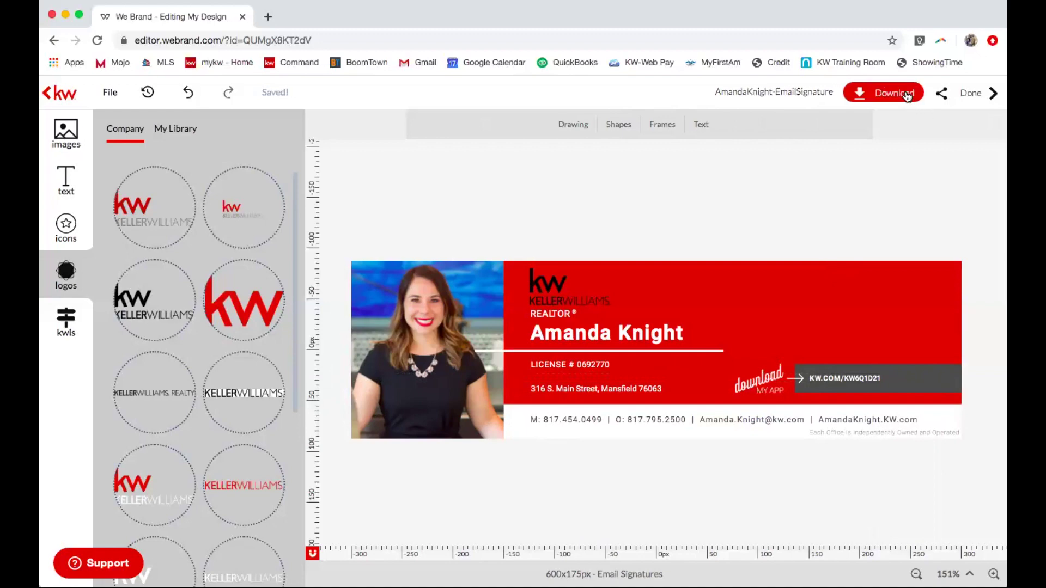
Download the design as a JPEG and finish editing.
{"action": "left_click", "coordinate": [907, 96]}
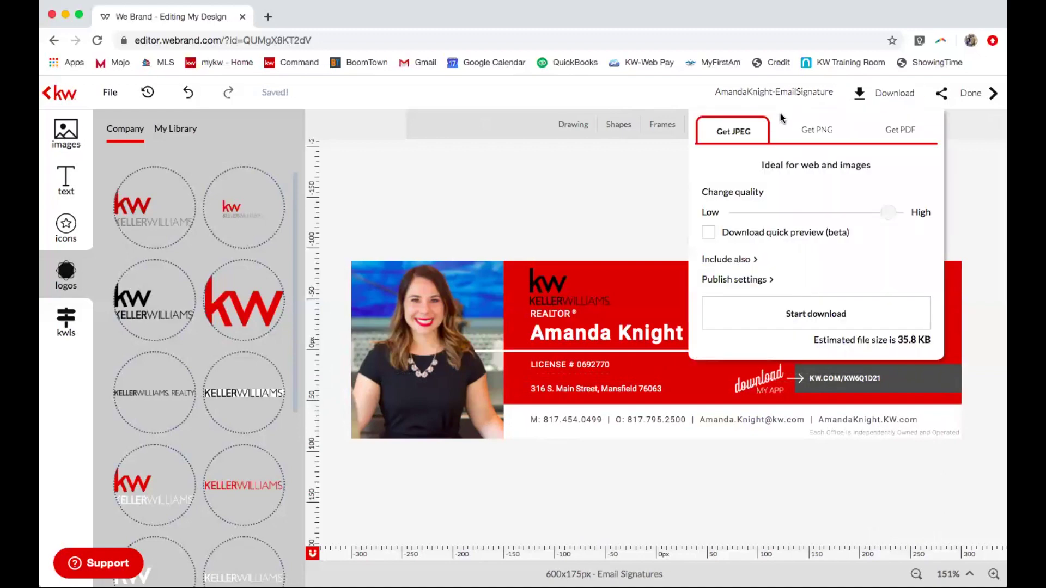
{"action": "left_click", "coordinate": [784, 314]}
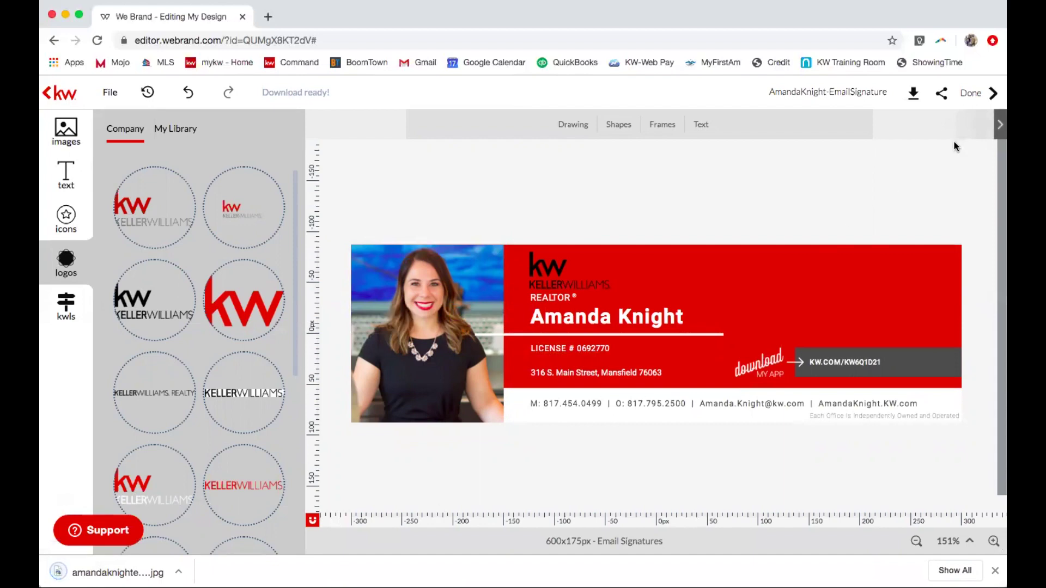
{"action": "left_click", "coordinate": [988, 95]}
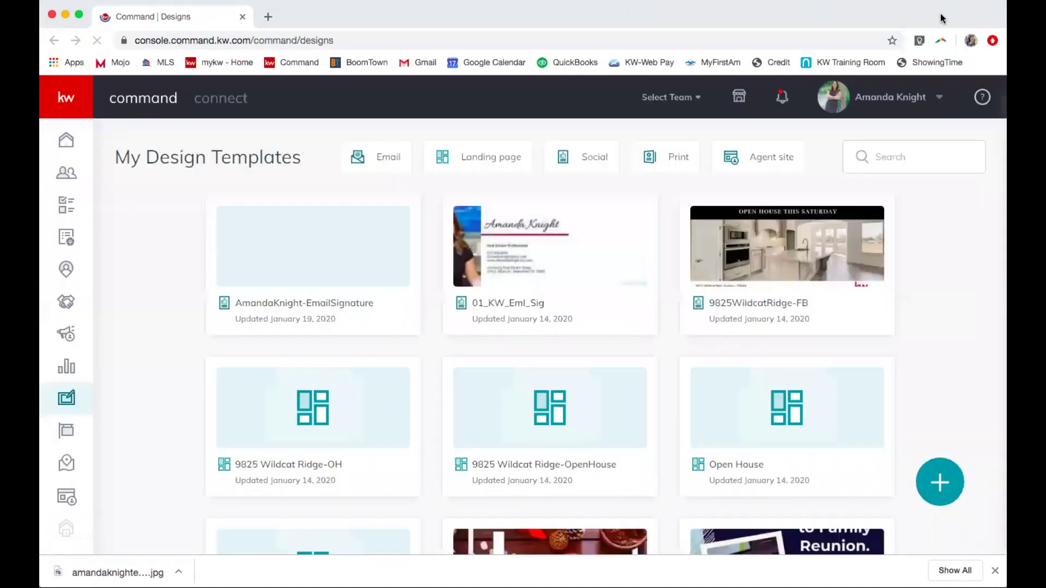
Open Gmail in a new browser tab.
{"action": "left_click", "coordinate": [268, 17]}
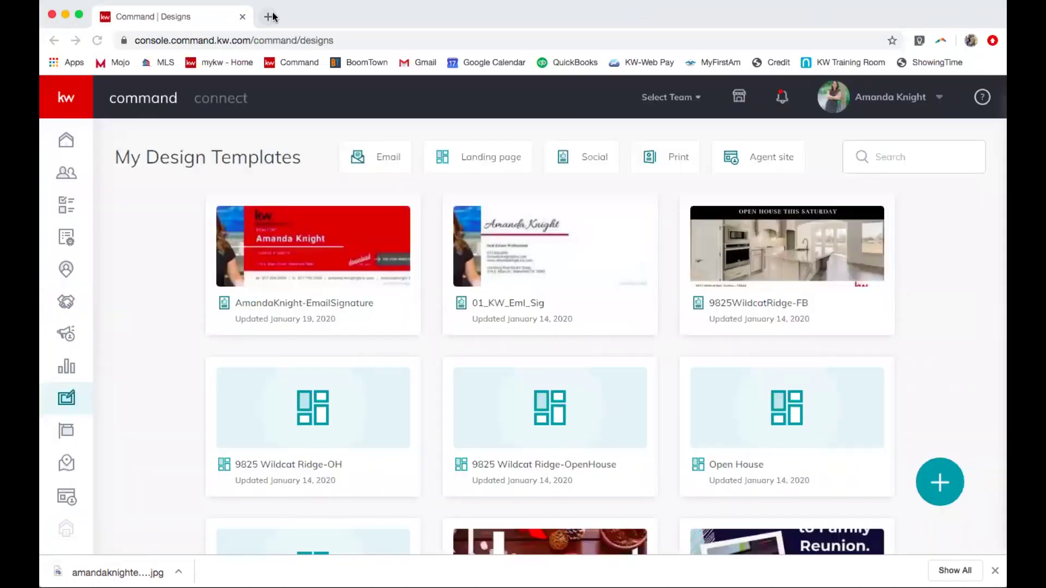
{"action": "left_click", "coordinate": [878, 94]}
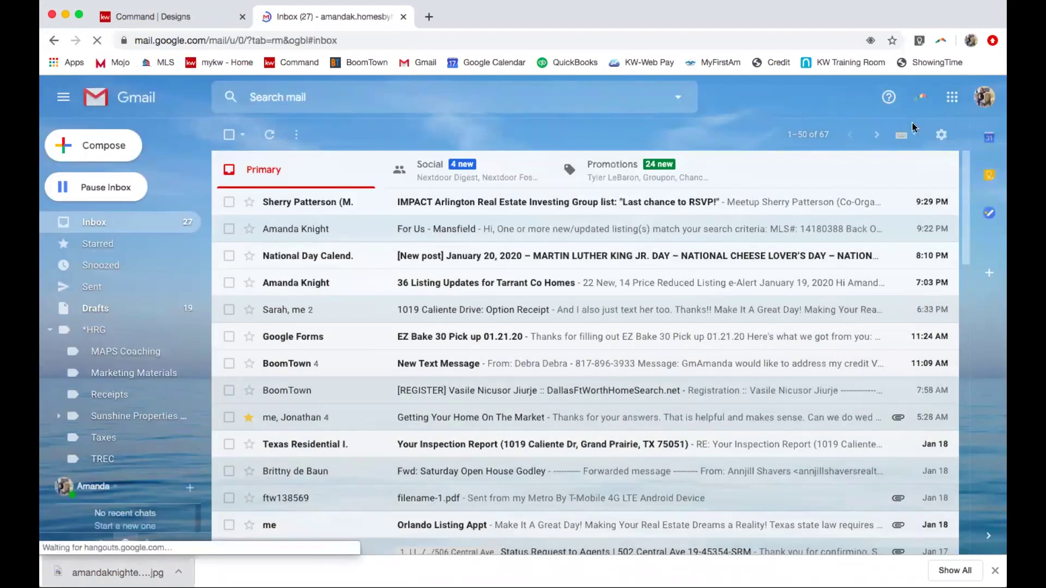
Open Gmail's full settings and scroll down to the Signature section.
{"action": "left_click", "coordinate": [939, 136]}
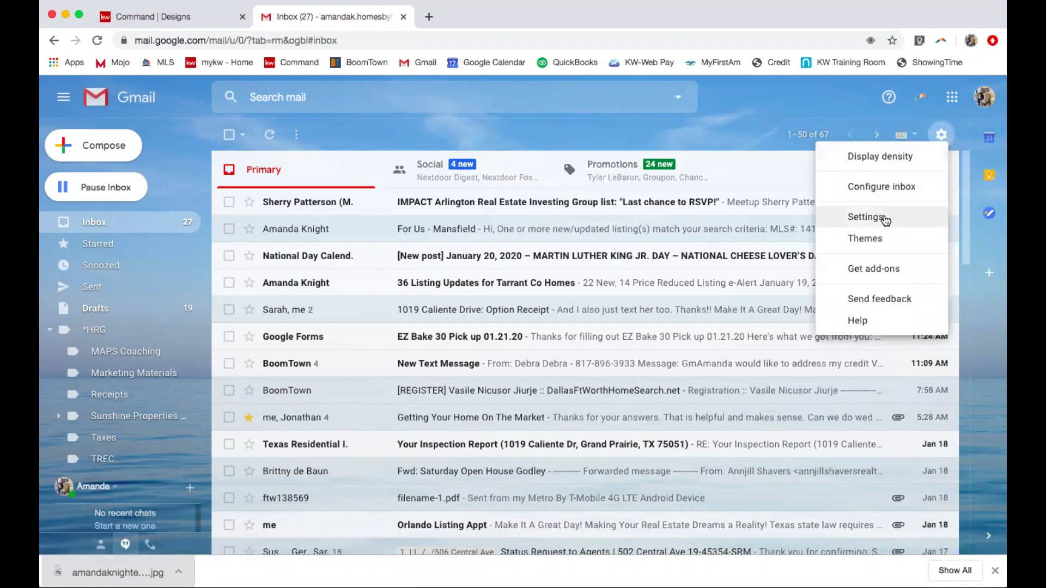
{"action": "left_click", "coordinate": [866, 217]}
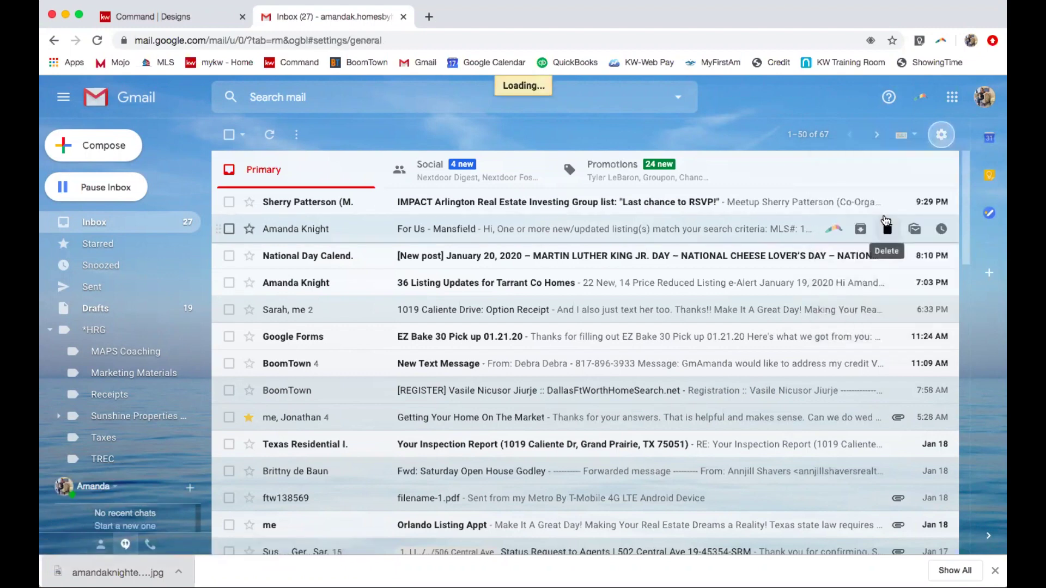
{"action": "scroll", "coordinate": [592, 325], "scroll_direction": "down", "scroll_amount": 2}
{"action": "scroll", "coordinate": [591, 325], "scroll_direction": "down", "scroll_amount": 10}
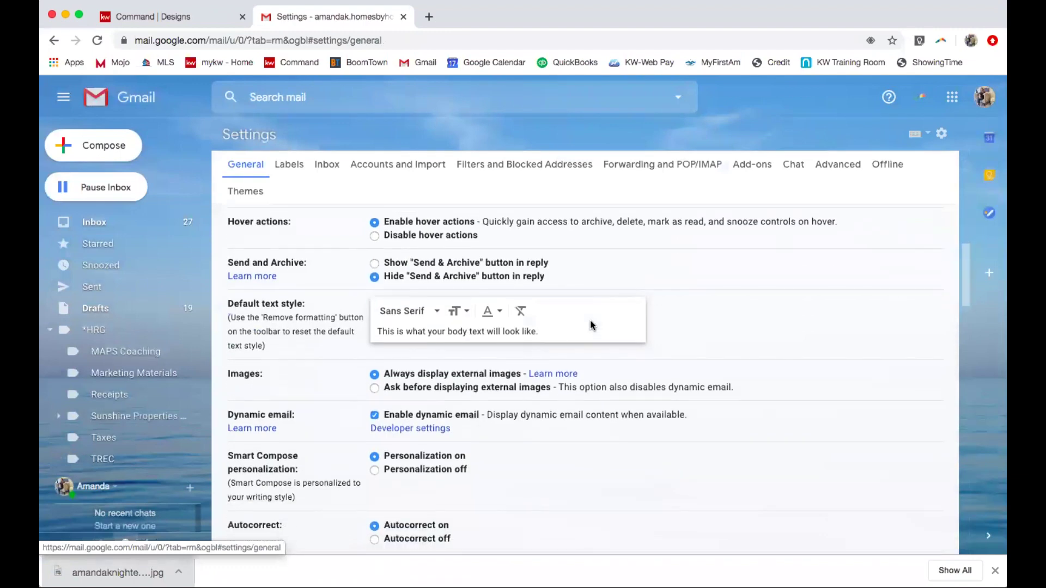
{"action": "scroll", "coordinate": [591, 325], "scroll_direction": "down", "scroll_amount": 7}
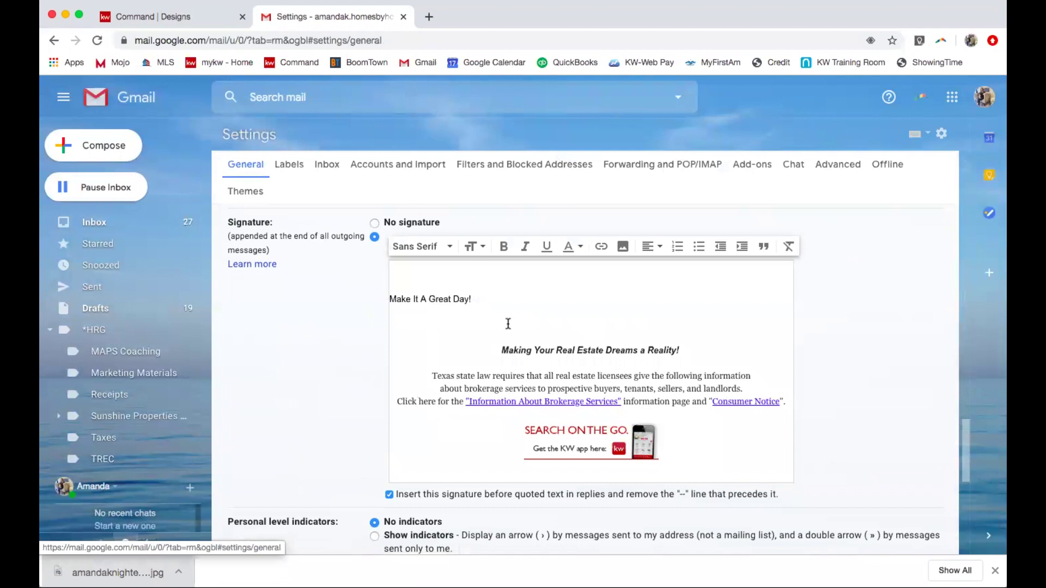
Add a blank line below 'Make It A Great Day!' and start inserting an image.
{"action": "left_click", "coordinate": [403, 317]}
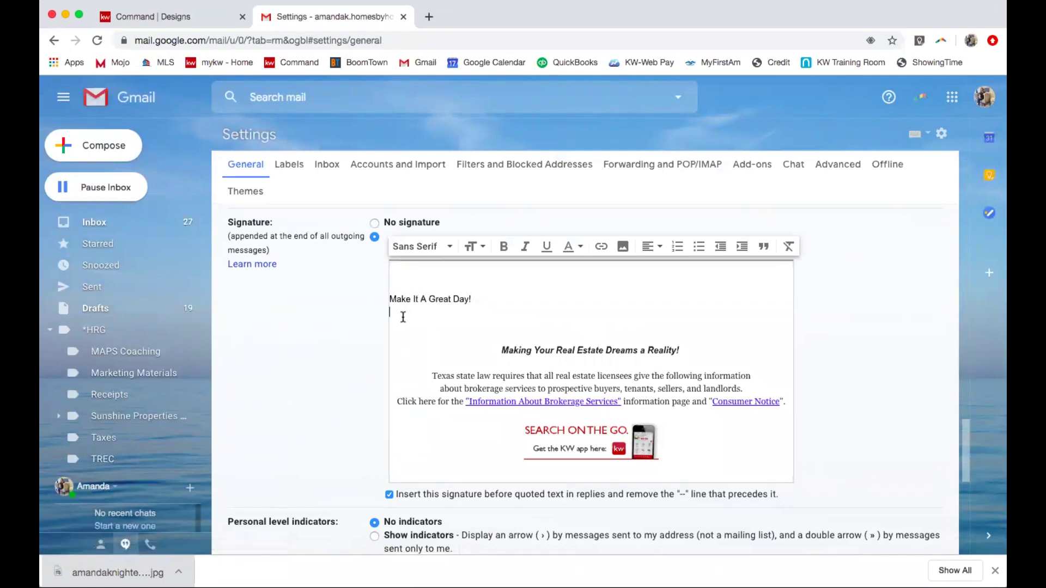
{"action": "key", "text": "Return"}
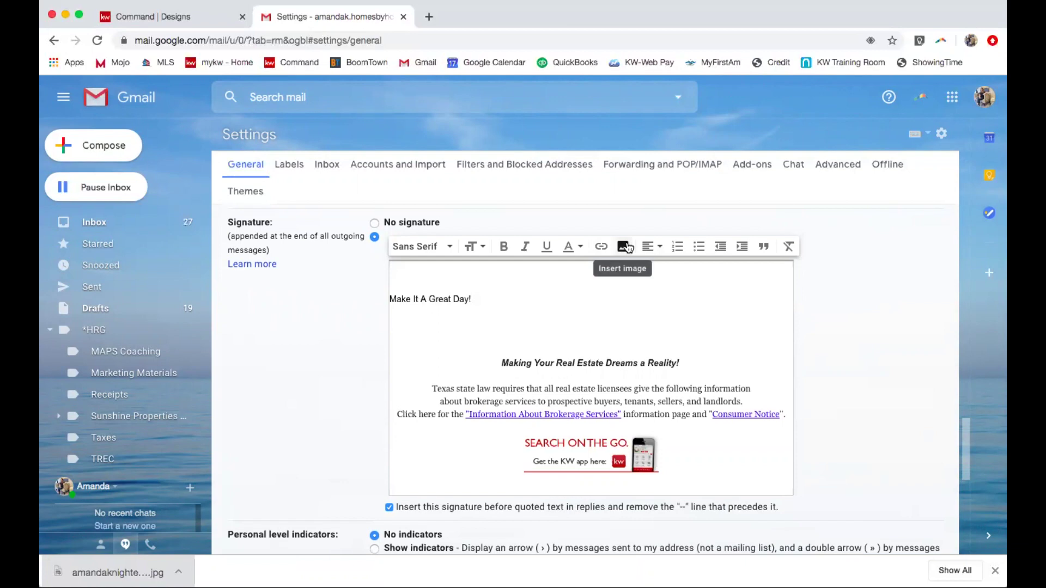
{"action": "left_click", "coordinate": [624, 247]}
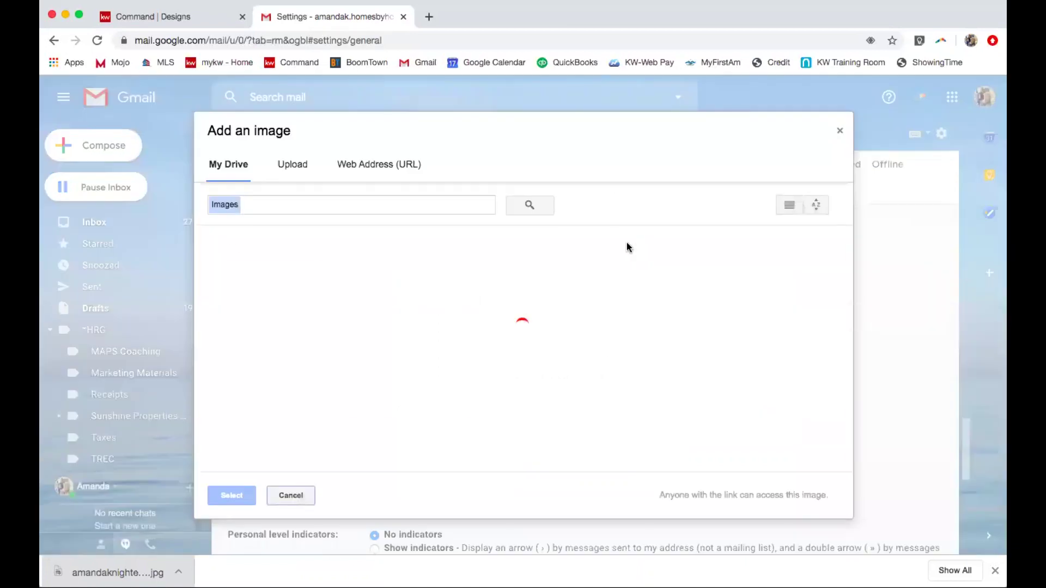
Upload the signature JPEG, save the settings, and compose a message to preview it.
{"action": "left_click", "coordinate": [291, 166]}
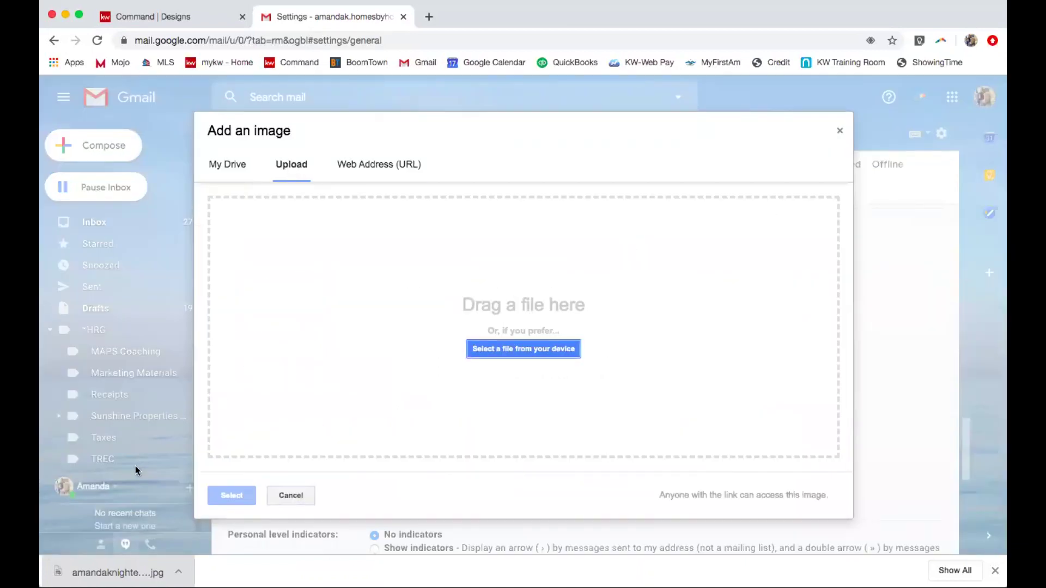
{"action": "left_click_drag", "start_coordinate": [117, 572], "coordinate": [384, 371]}
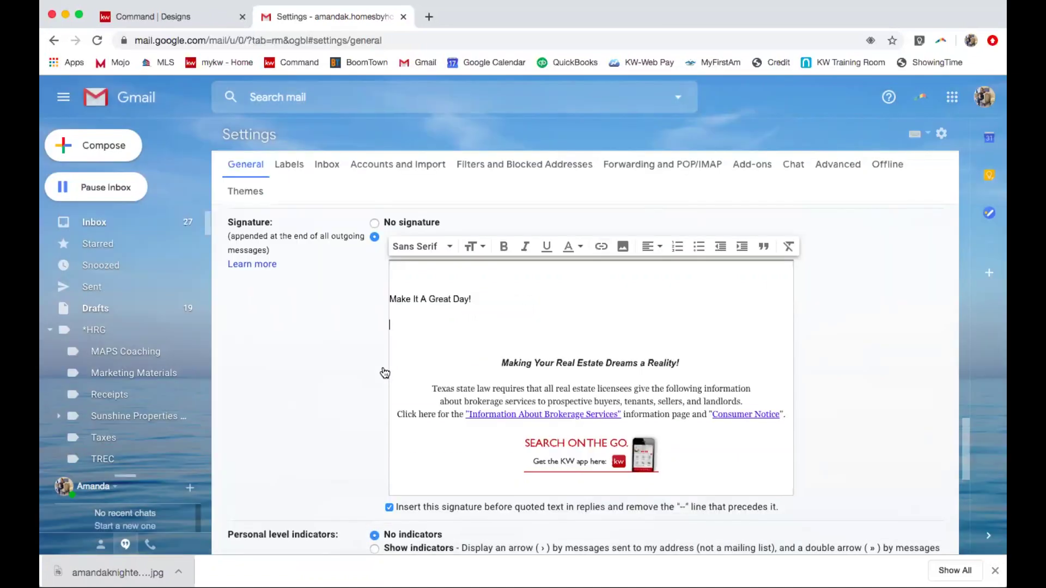
{"action": "scroll", "coordinate": [657, 354], "scroll_direction": "down", "scroll_amount": 1}
{"action": "scroll", "coordinate": [658, 355], "scroll_direction": "down", "scroll_amount": 10}
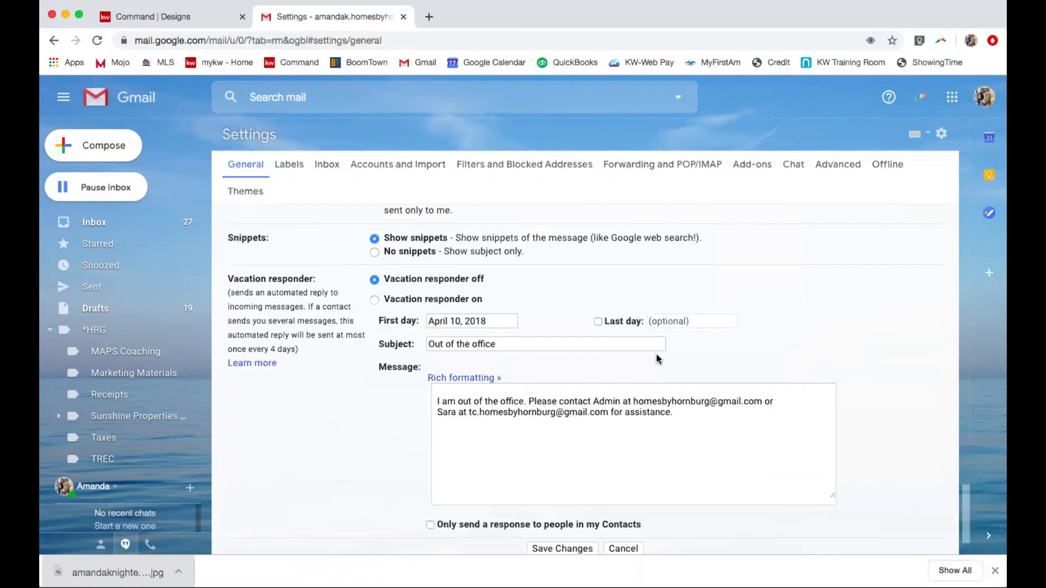
{"action": "left_click", "coordinate": [560, 482]}
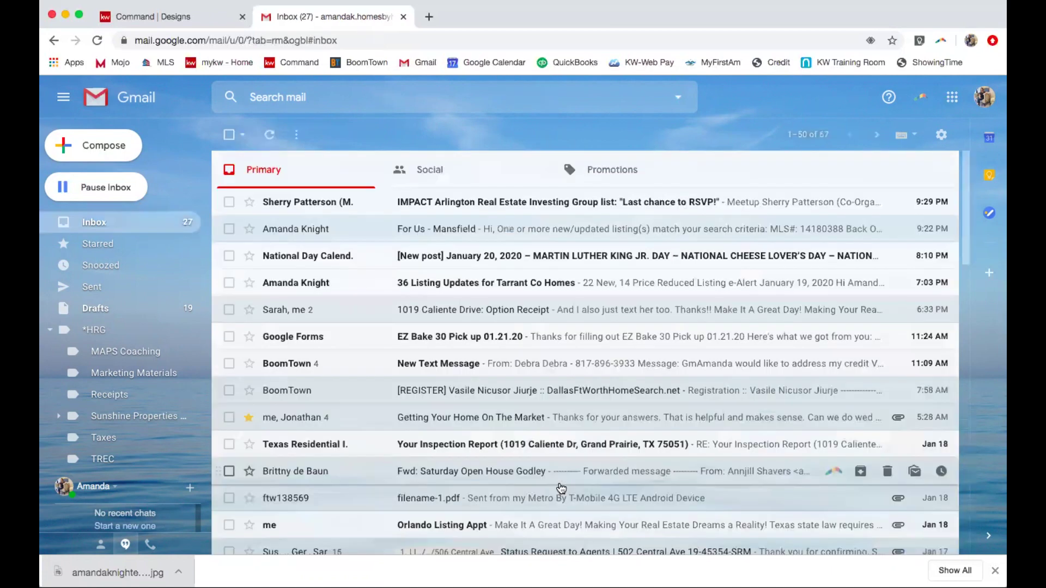
{"action": "left_click", "coordinate": [112, 157]}
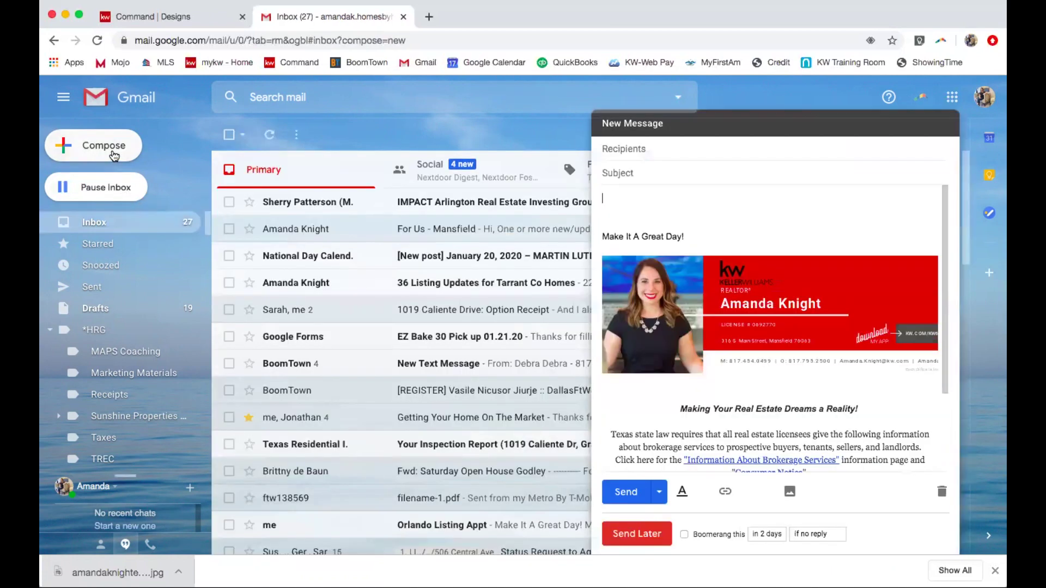